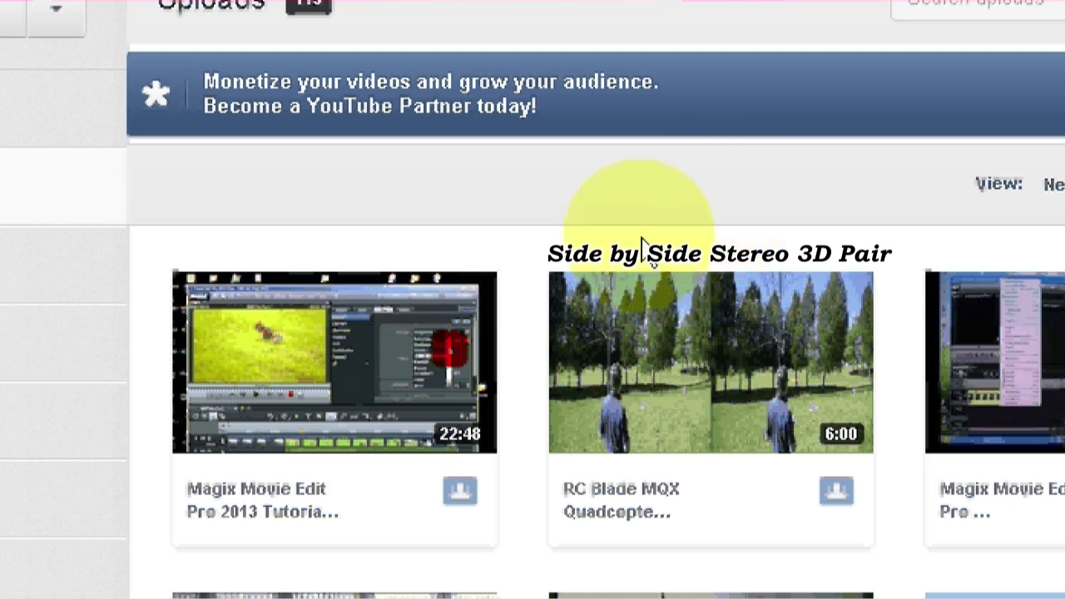
Close the YouTube Video Manager uploads window so the Windows desktop is showing
mouse_move(613, 304)
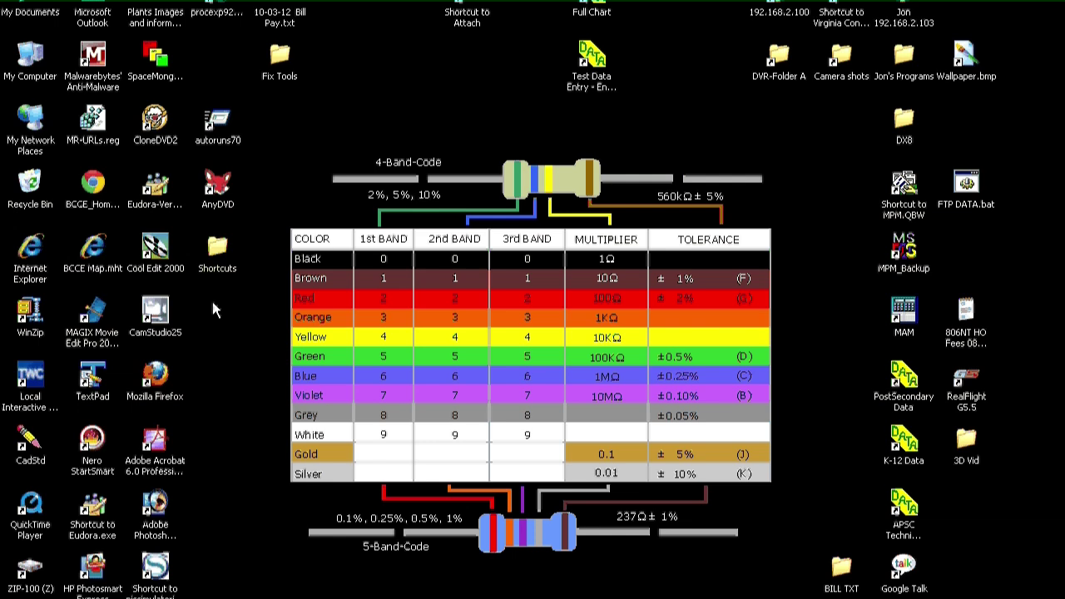
Launch MAGIX Movie Edit Pro and create an empty project named '3D Railway Sample'
double_click(93, 316)
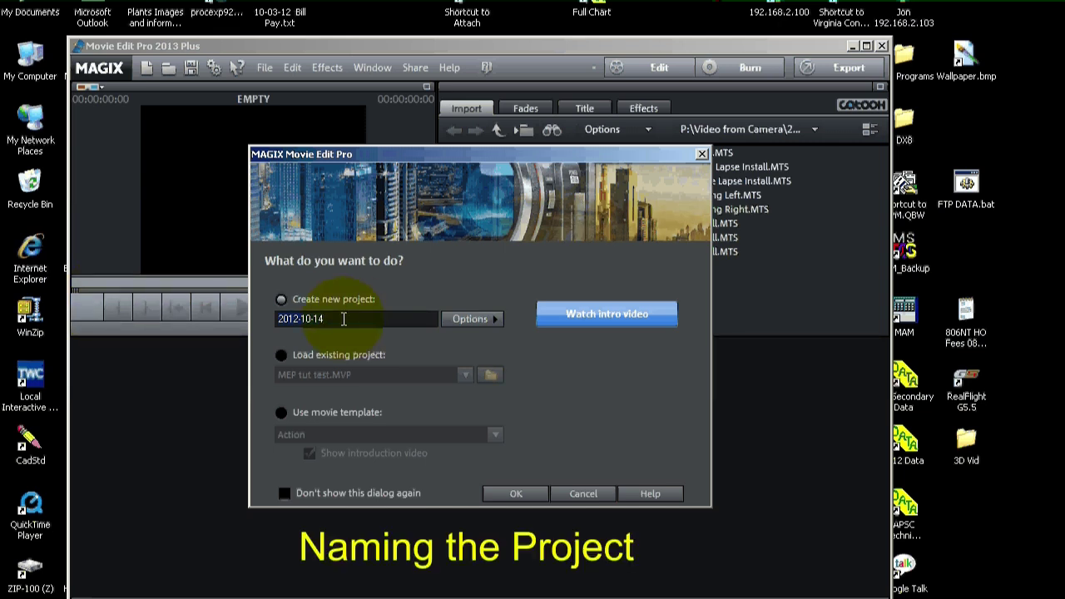
double_click(344, 319)
key(Delete)
text(HD Railway Sample)
click(279, 323)
key(Delete)
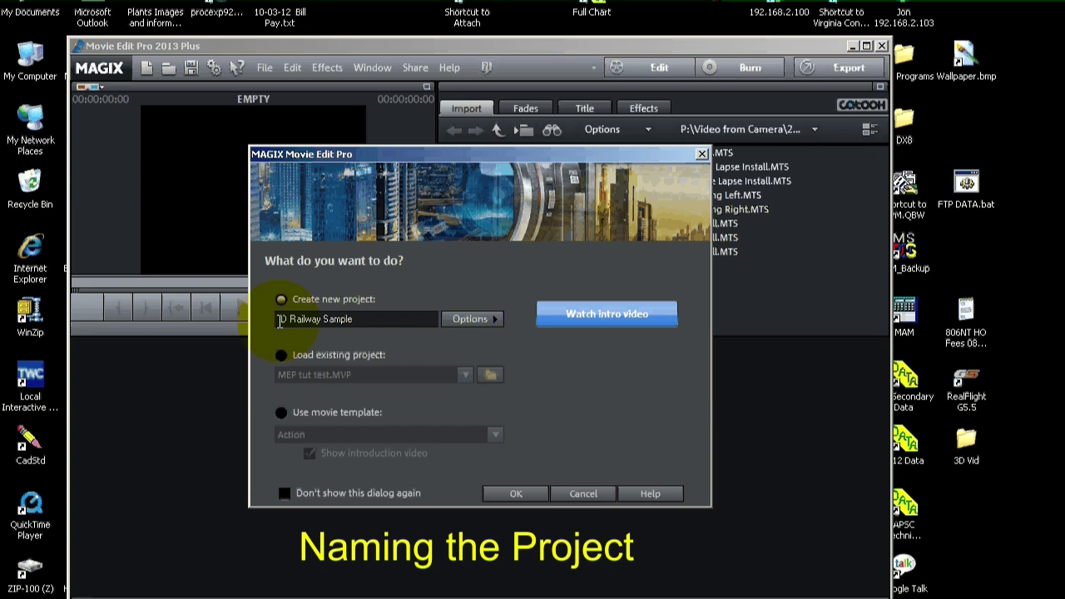
text(3)
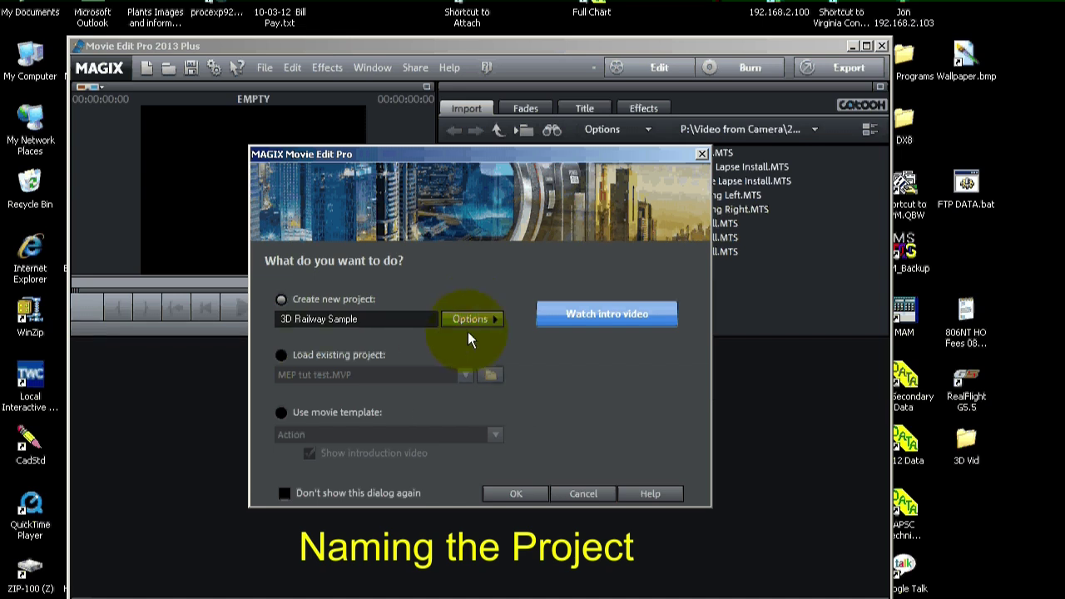
click(515, 495)
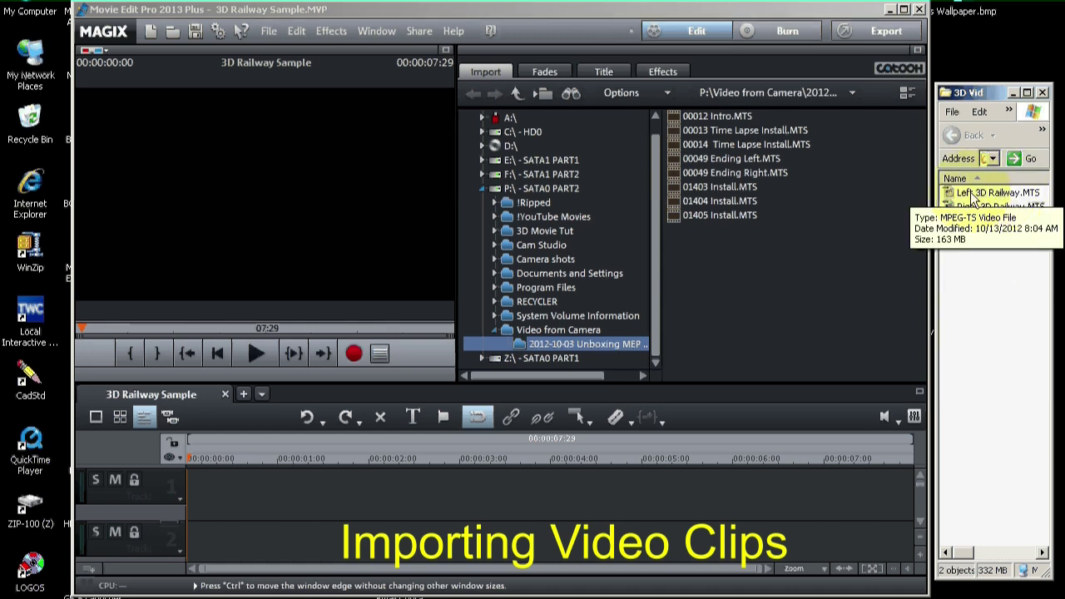
Put Left 3D Railway.MTS on track 1 with Right 3D Railway.MTS butted directly after it
drag(979, 196, 245, 490)
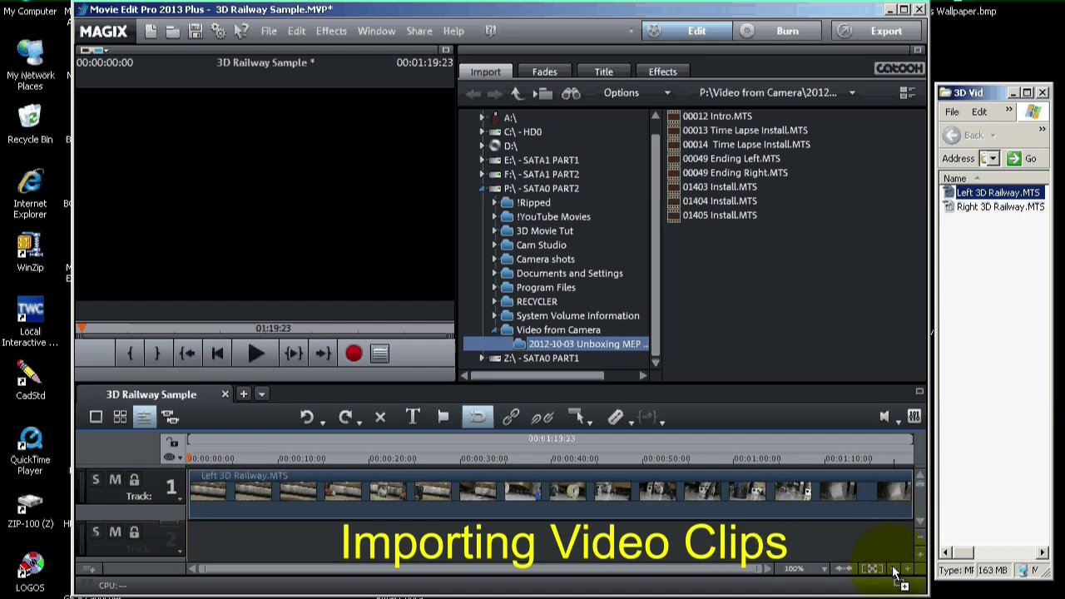
click(894, 571)
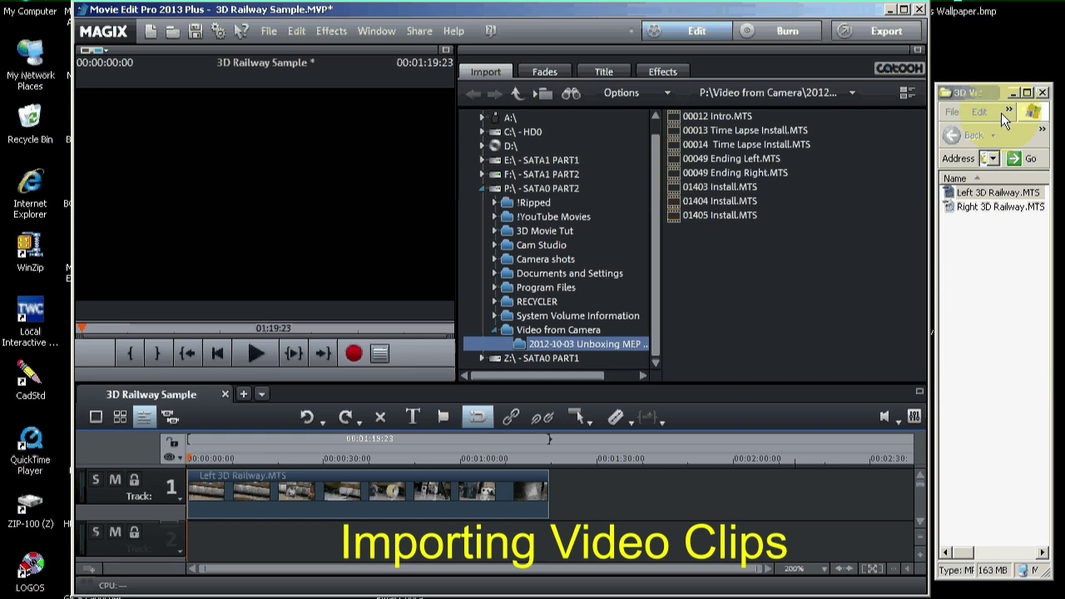
click(1001, 222)
click(1000, 213)
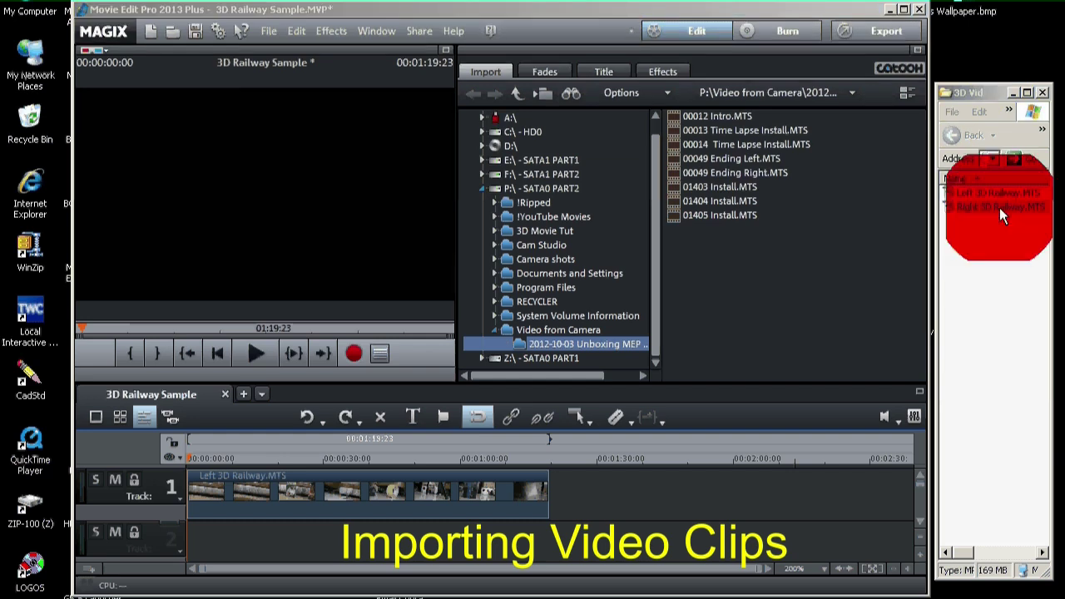
drag(1001, 210, 606, 491)
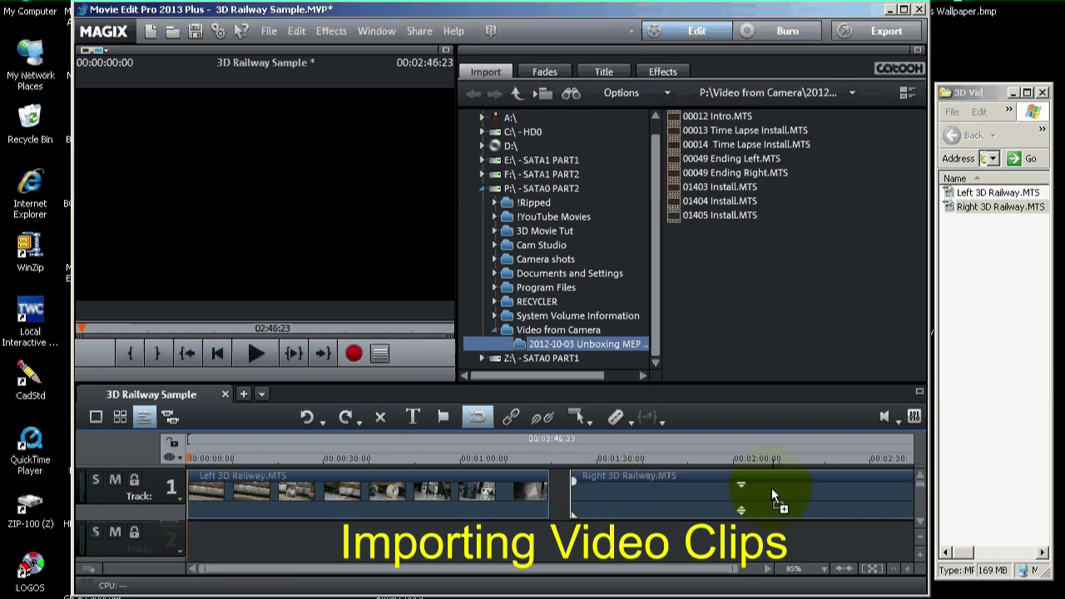
mouse_move(782, 488)
mouse_down()
mouse_move(793, 488)
mouse_move(772, 488)
mouse_move(801, 490)
mouse_move(783, 488)
mouse_up()
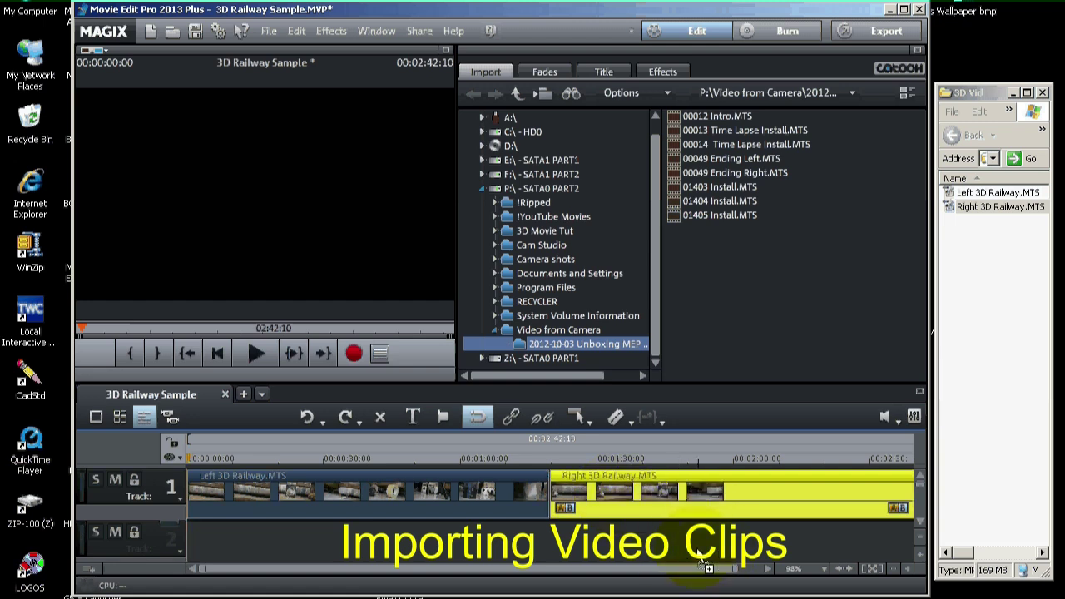
click(842, 571)
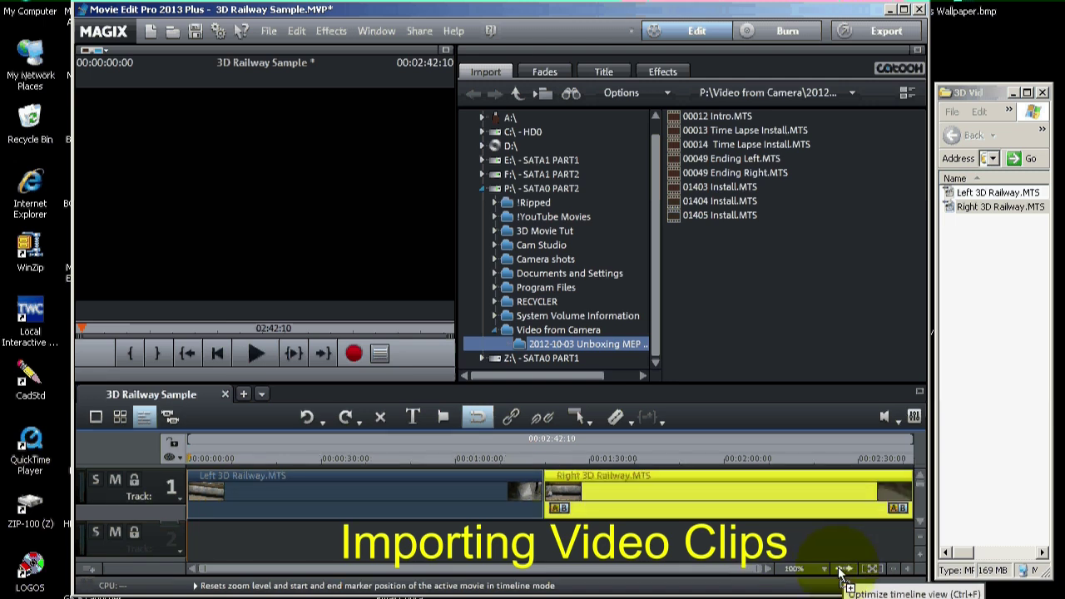
click(611, 486)
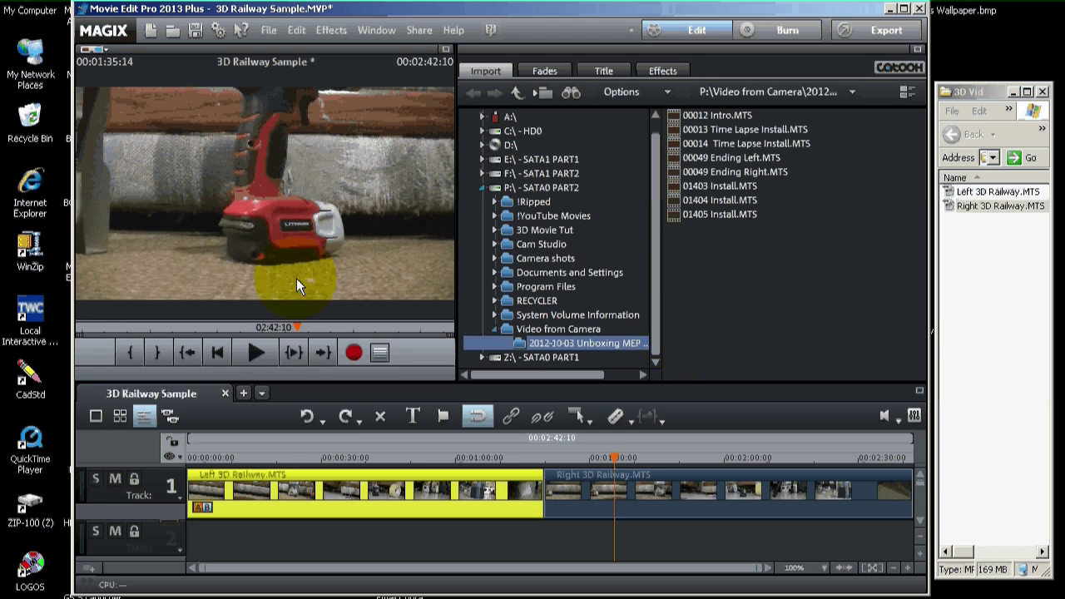
click(256, 353)
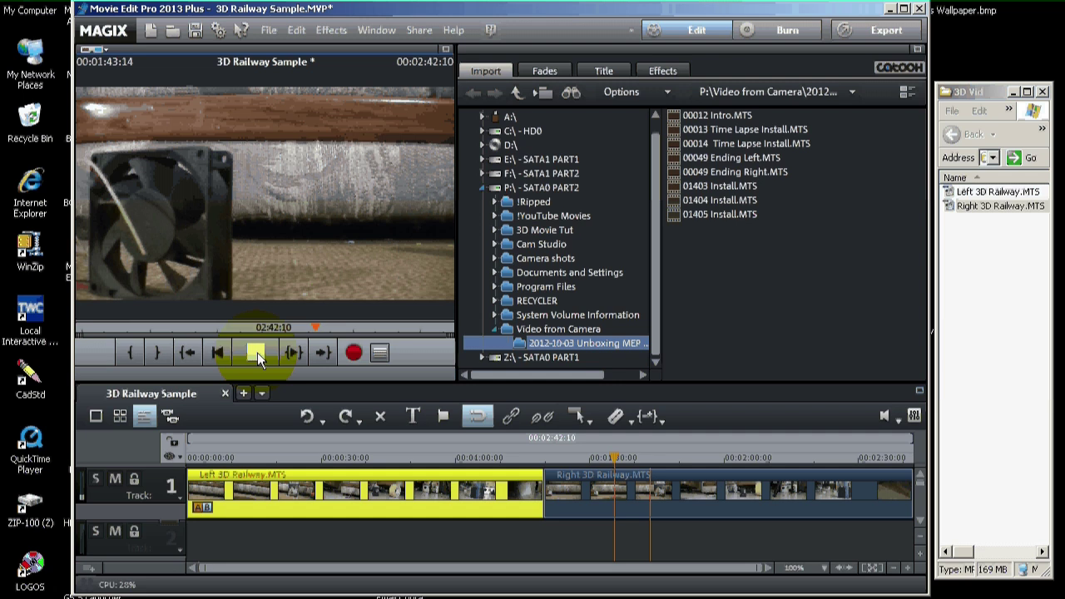
click(256, 353)
click(340, 457)
click(258, 353)
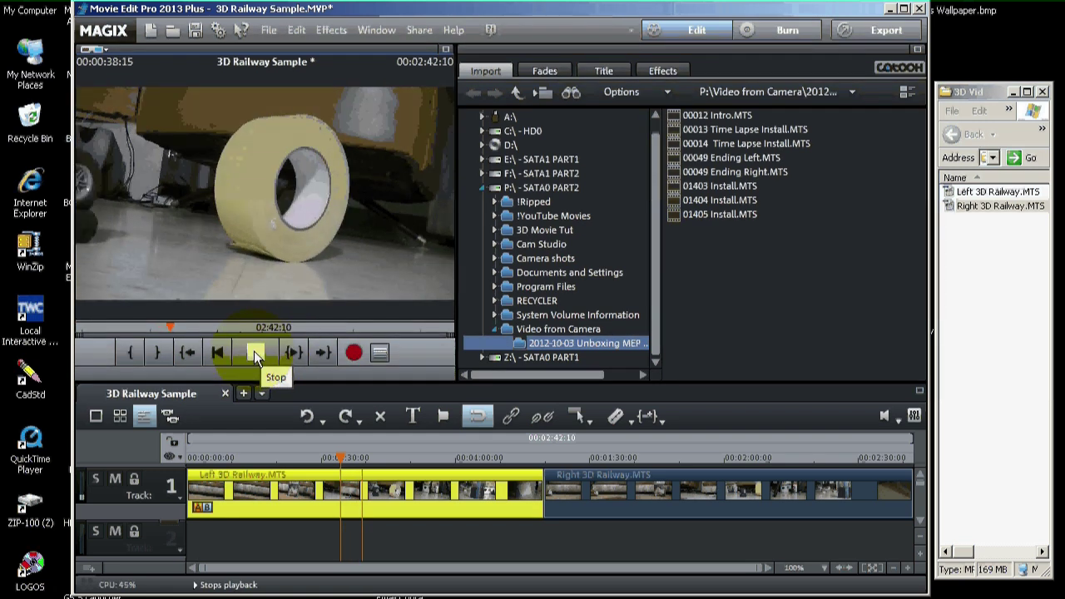
click(255, 350)
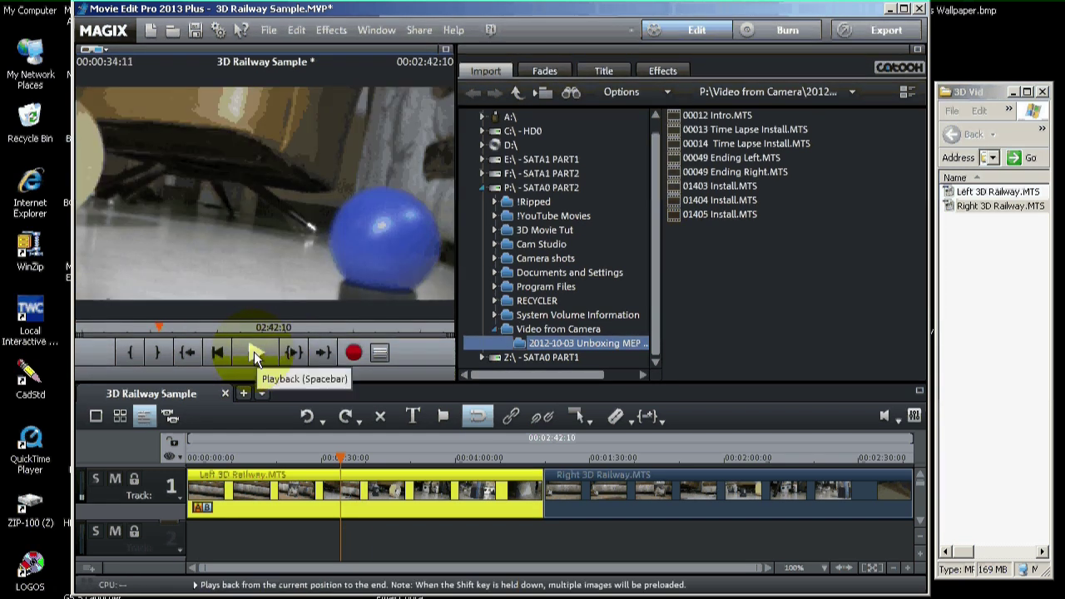
click(331, 533)
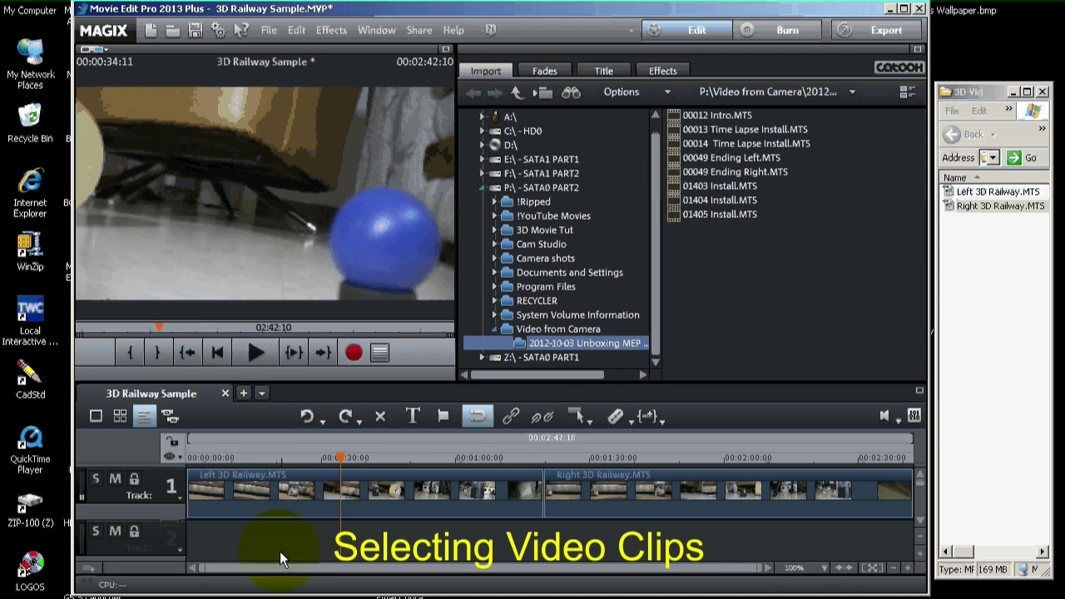
Select both railway clips on track 1 and show the effects library
drag(301, 538, 796, 475)
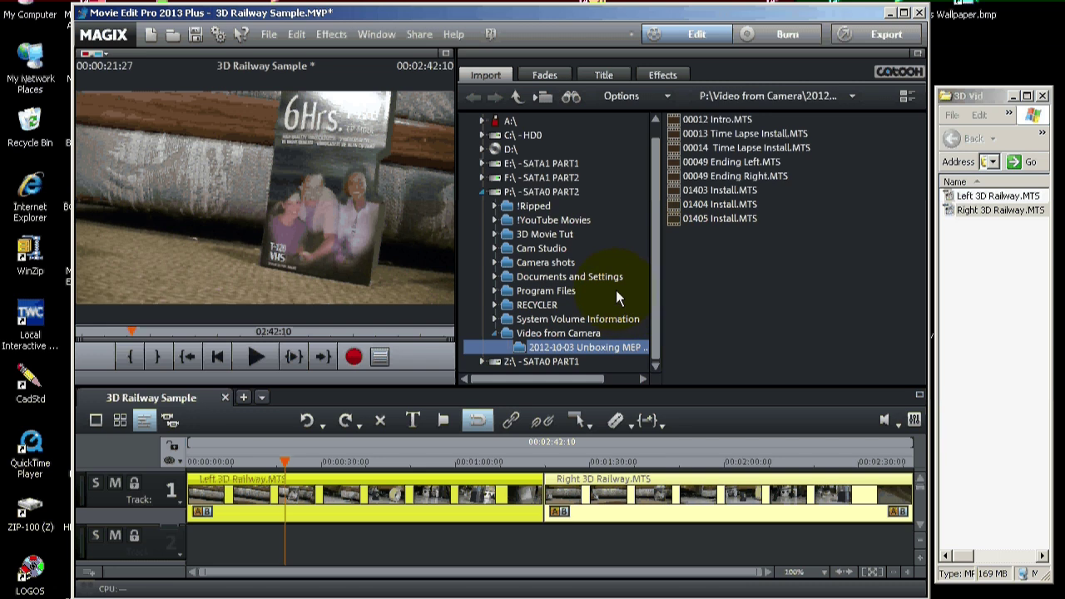
click(662, 74)
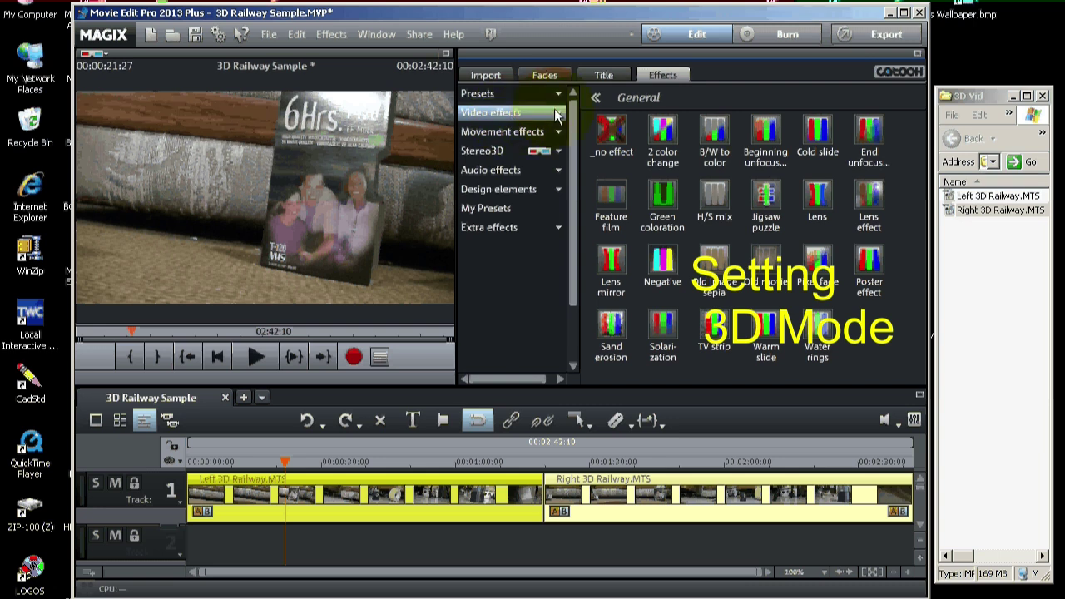
Set the Stereo3D Create stereo option to 'Stereo3D pair (left image first)'
click(563, 153)
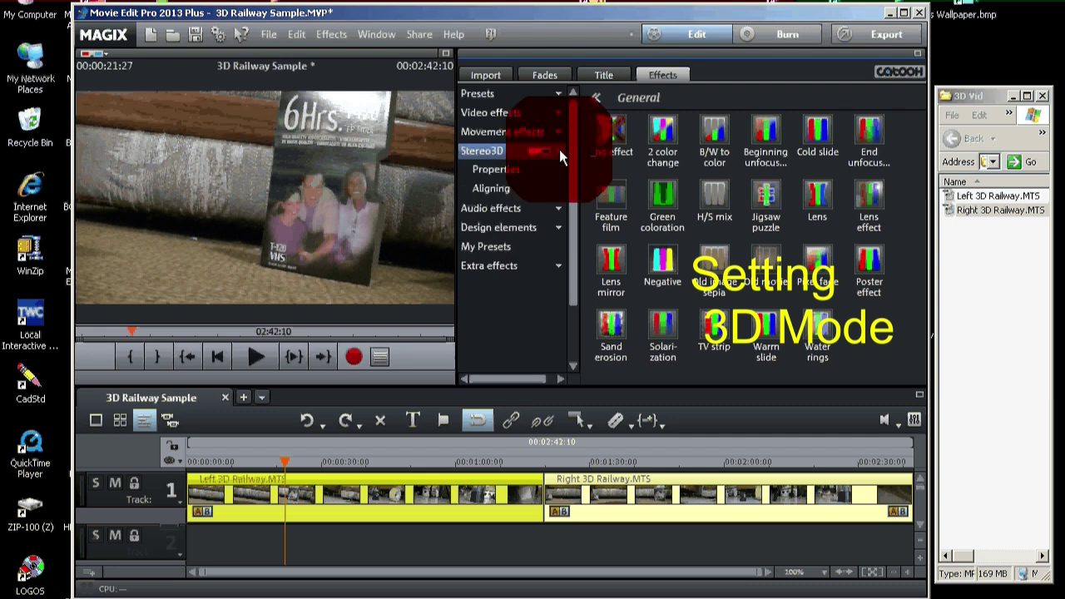
click(501, 167)
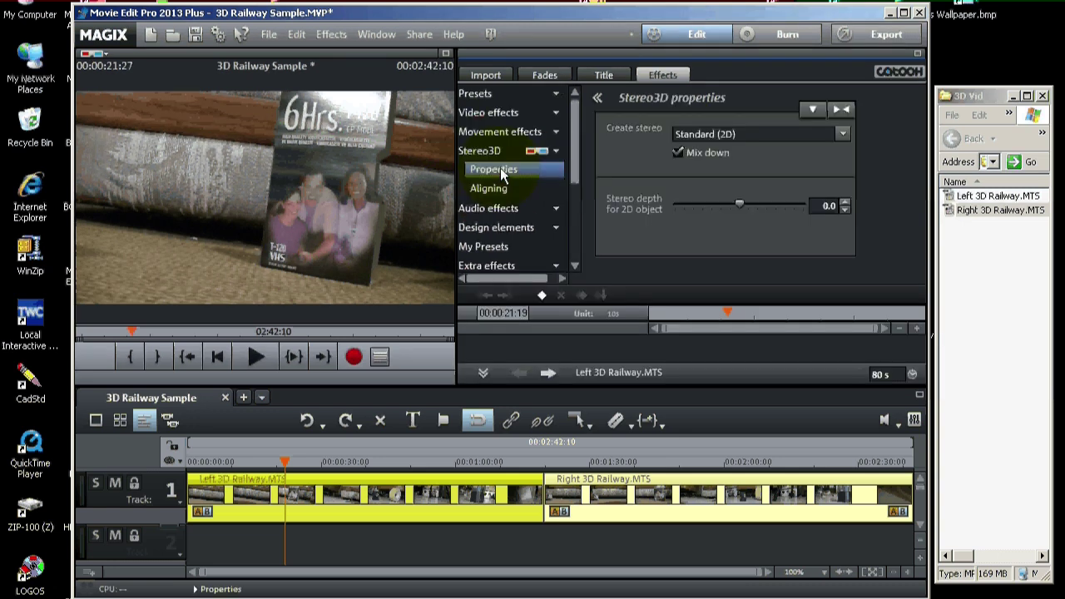
click(844, 135)
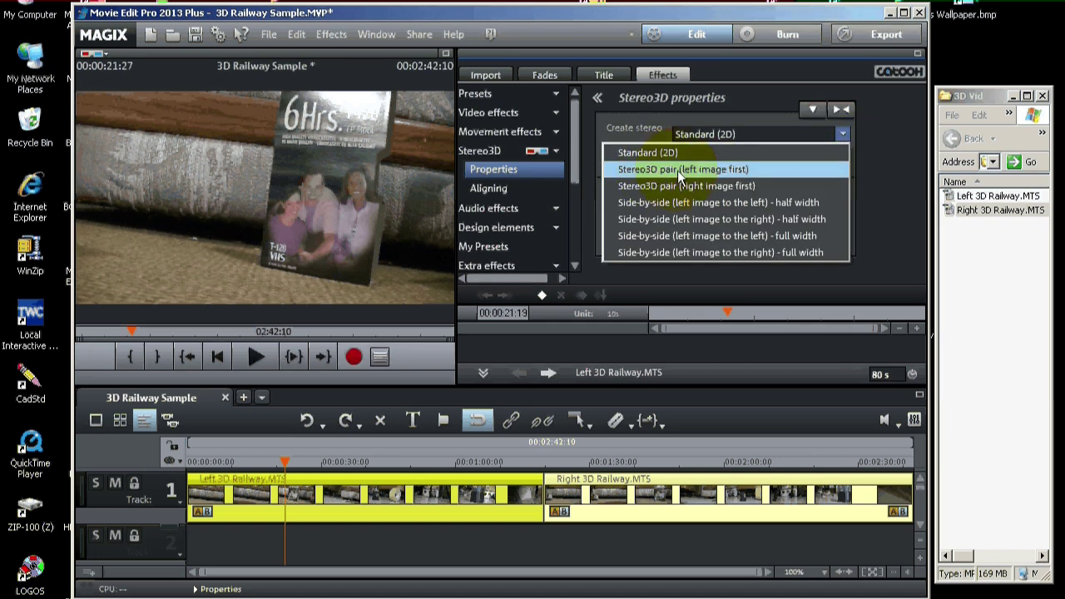
click(726, 169)
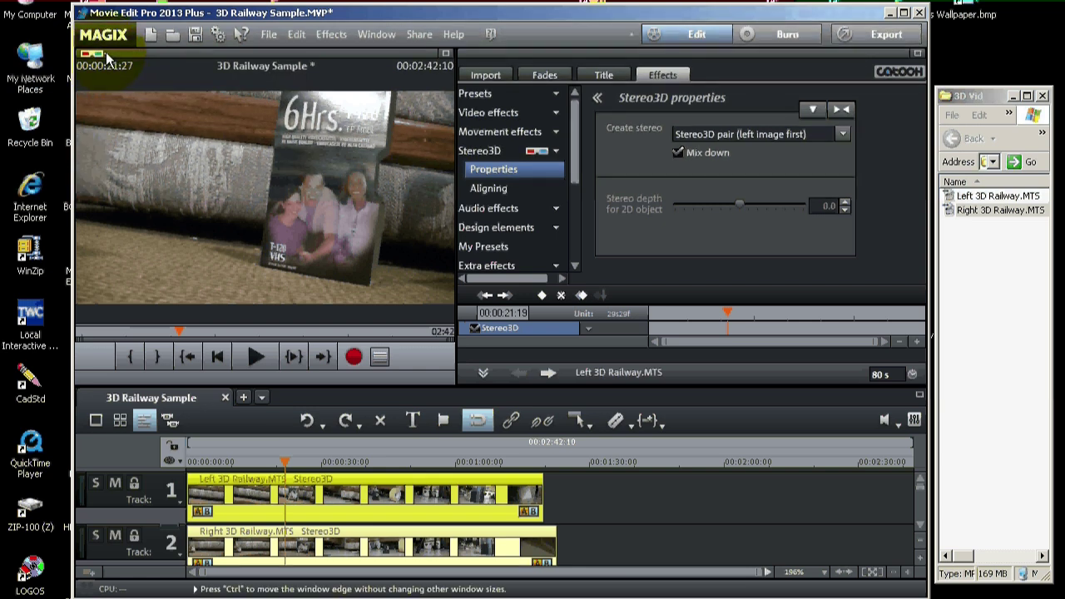
Switch the preview's Stereo3D display to red/cyan Anaglyph display
click(105, 52)
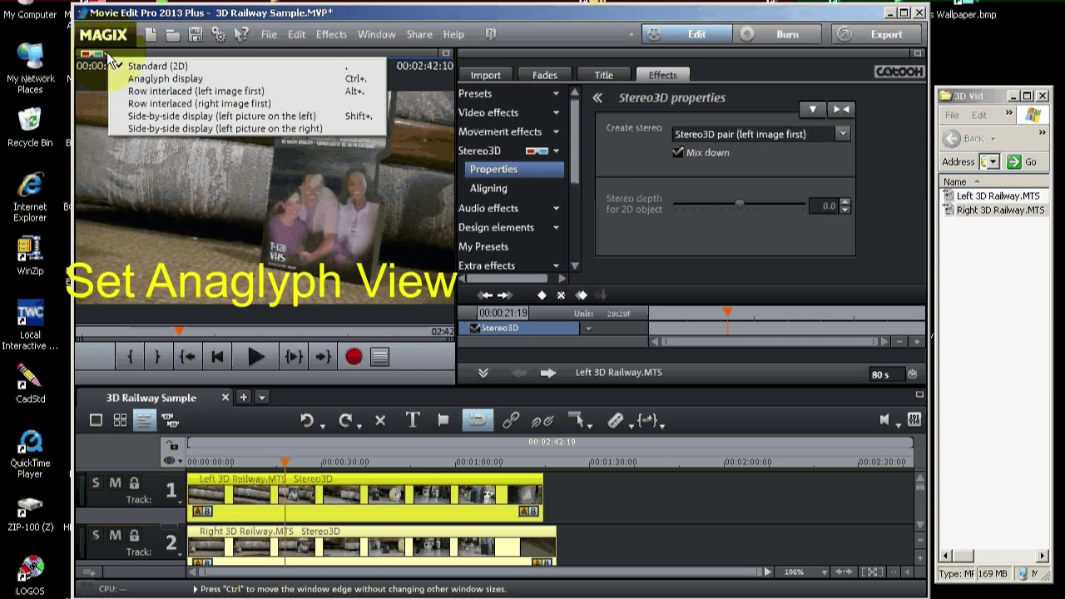
click(155, 78)
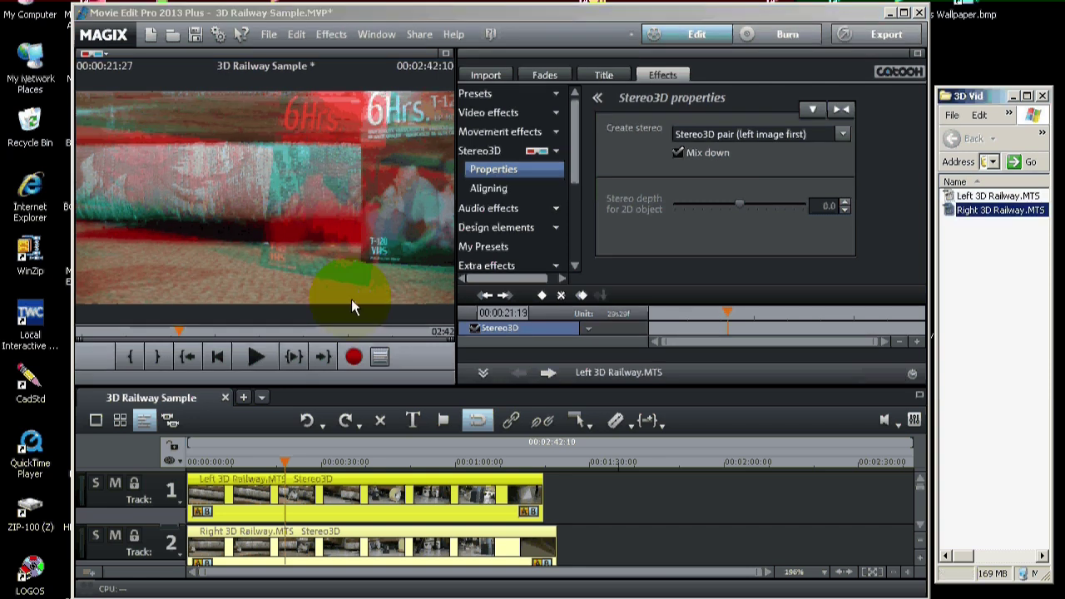
click(491, 189)
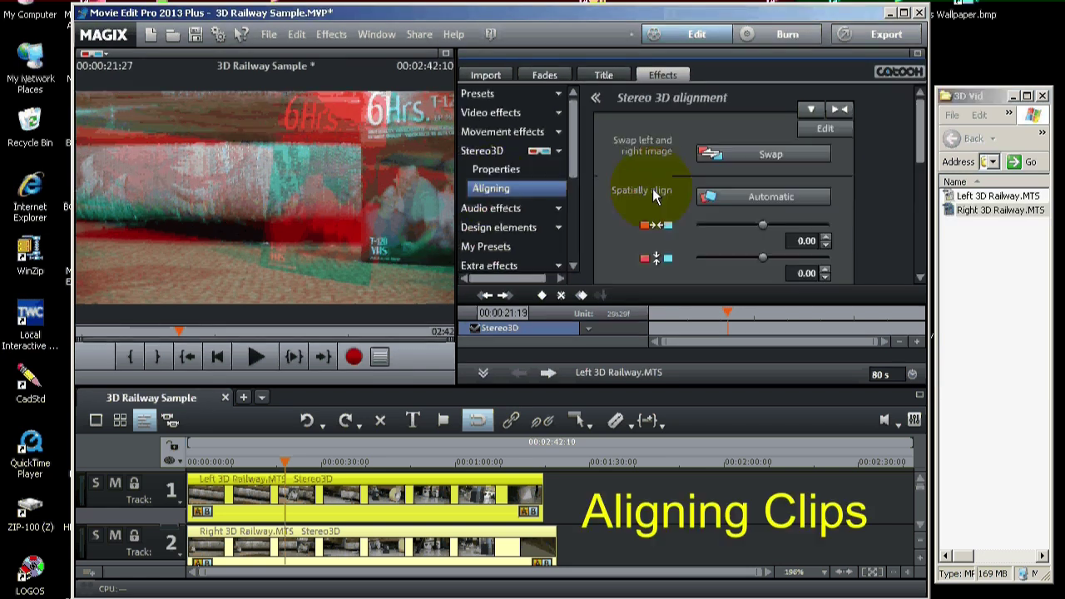
click(747, 158)
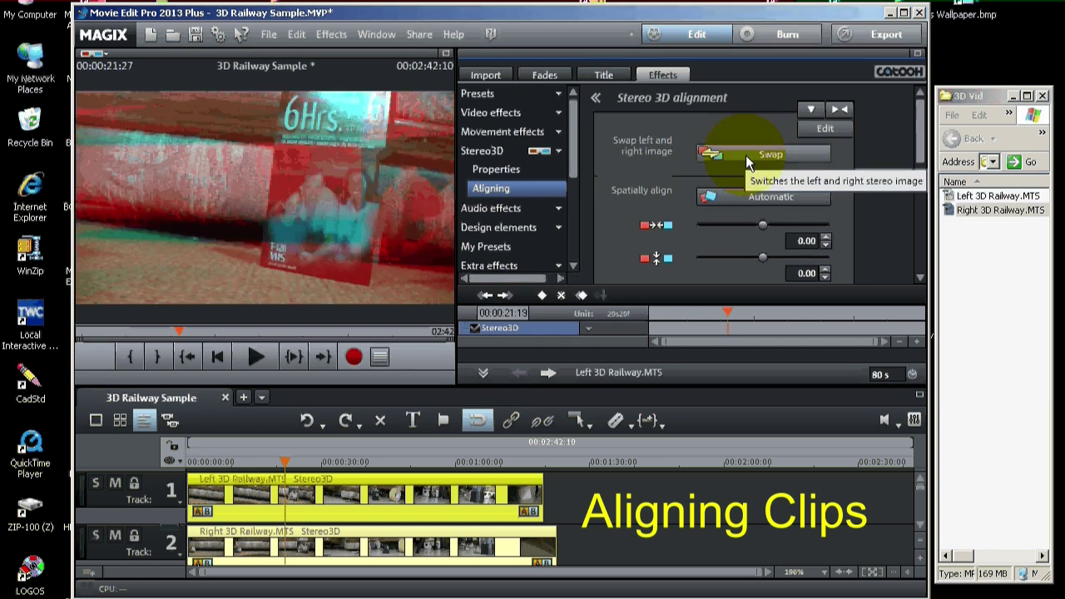
click(748, 158)
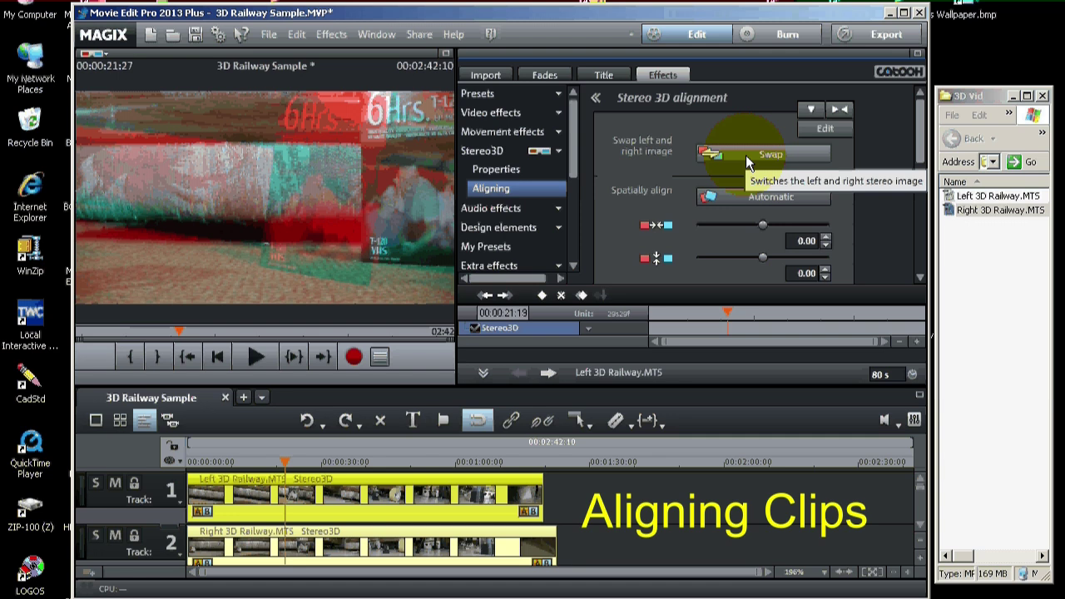
click(919, 125)
Run the automatic Shift frames sync, offsetting the right clip by 1 frame
drag(918, 120, 911, 238)
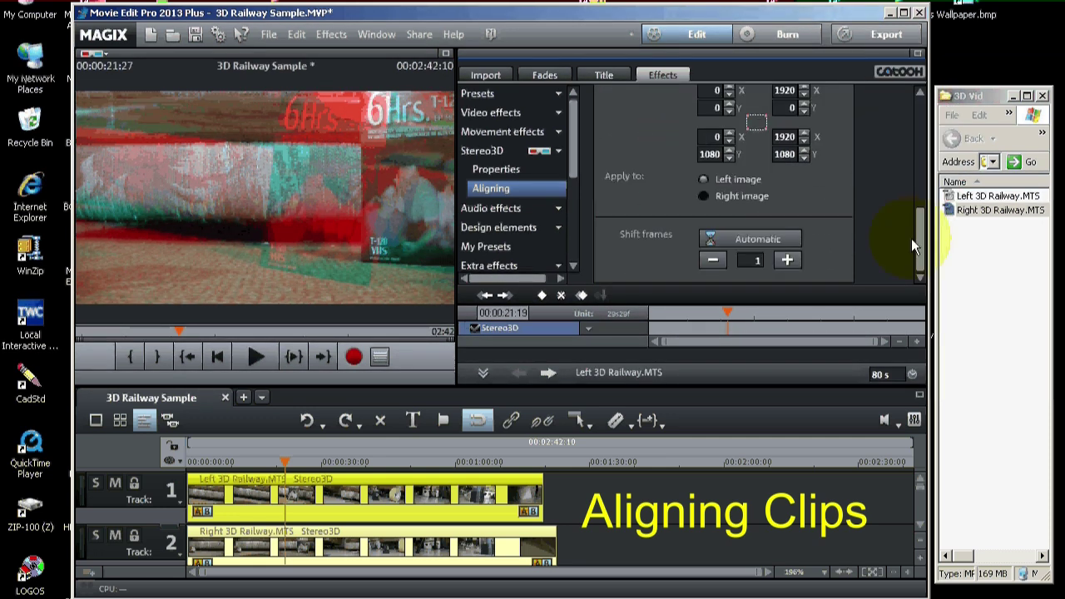
click(760, 237)
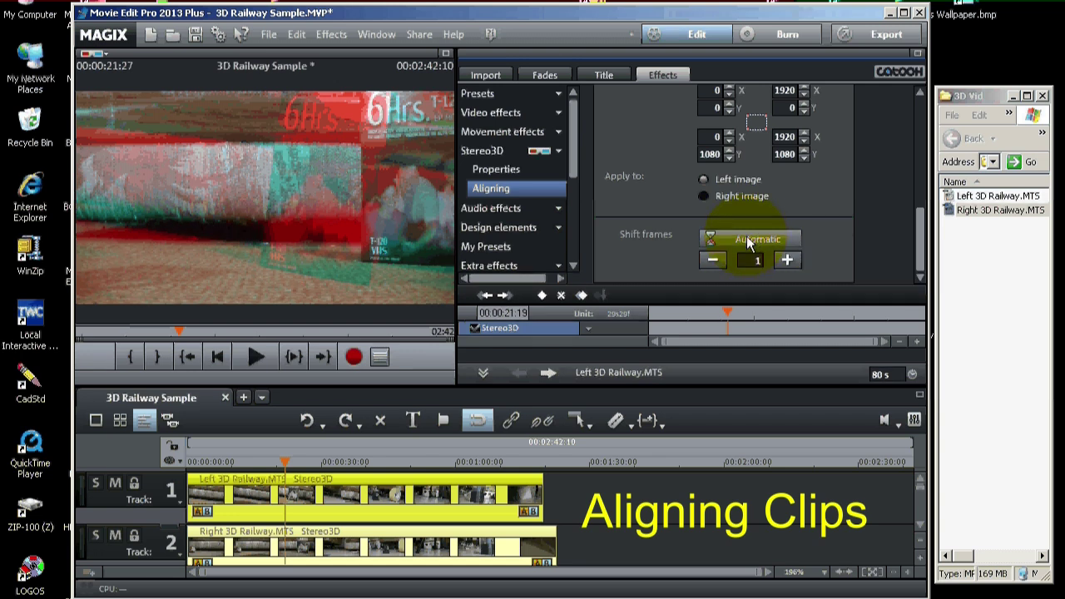
click(747, 240)
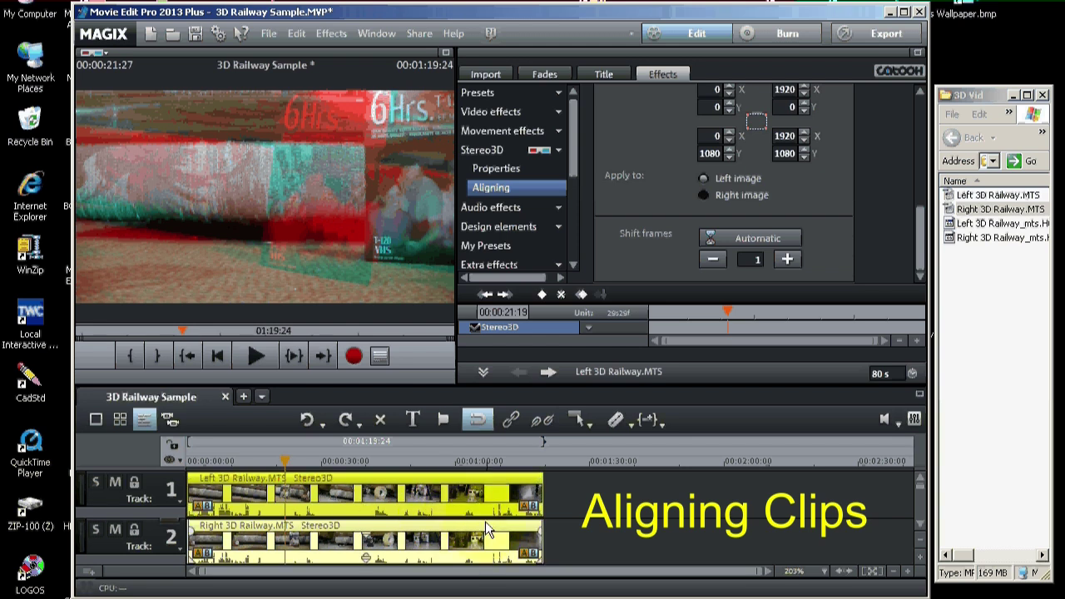
click(615, 498)
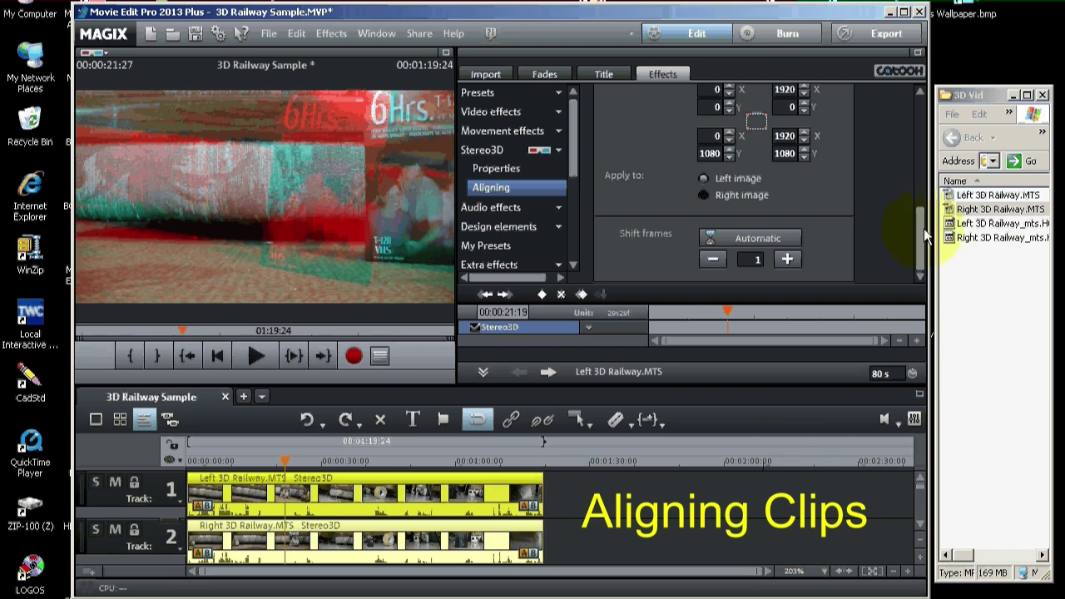
Run automatic Spatially align, yielding rotation -1.74 and vertical offset -4.74
drag(923, 232, 908, 135)
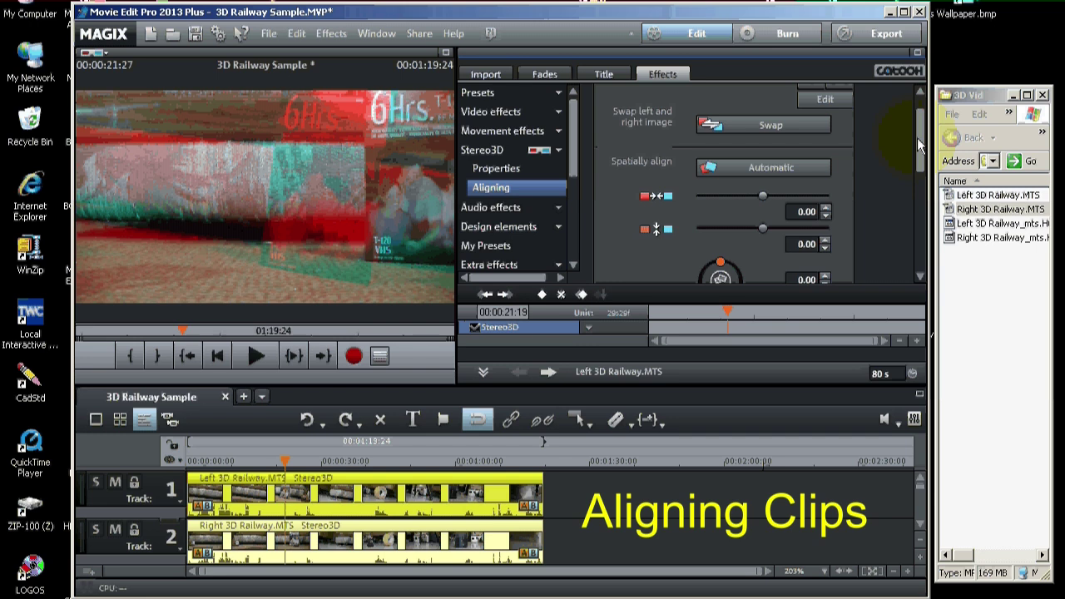
scroll(916, 145, down, 1)
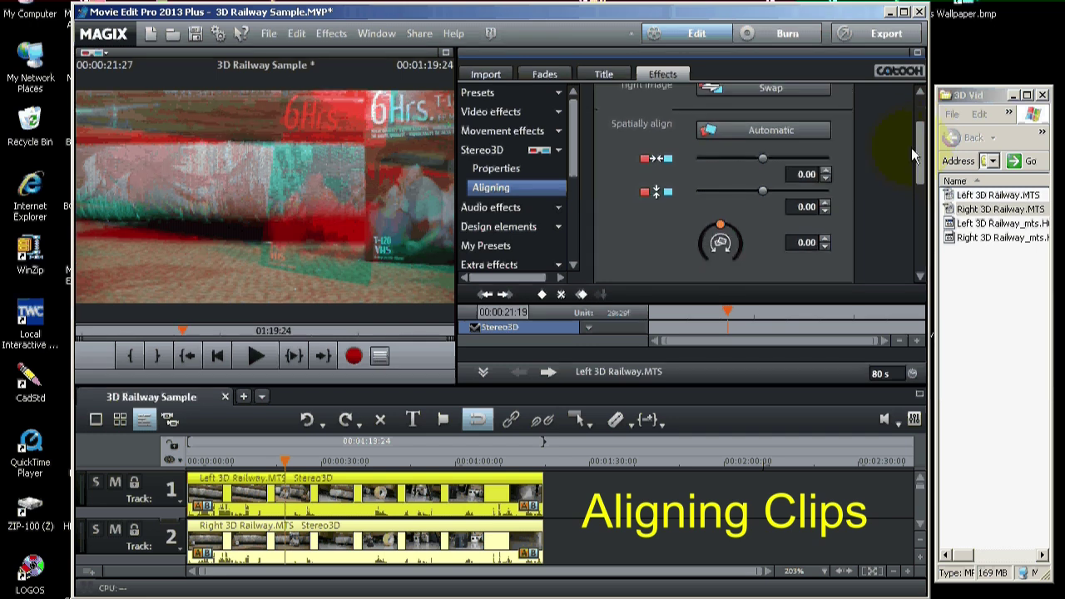
click(751, 133)
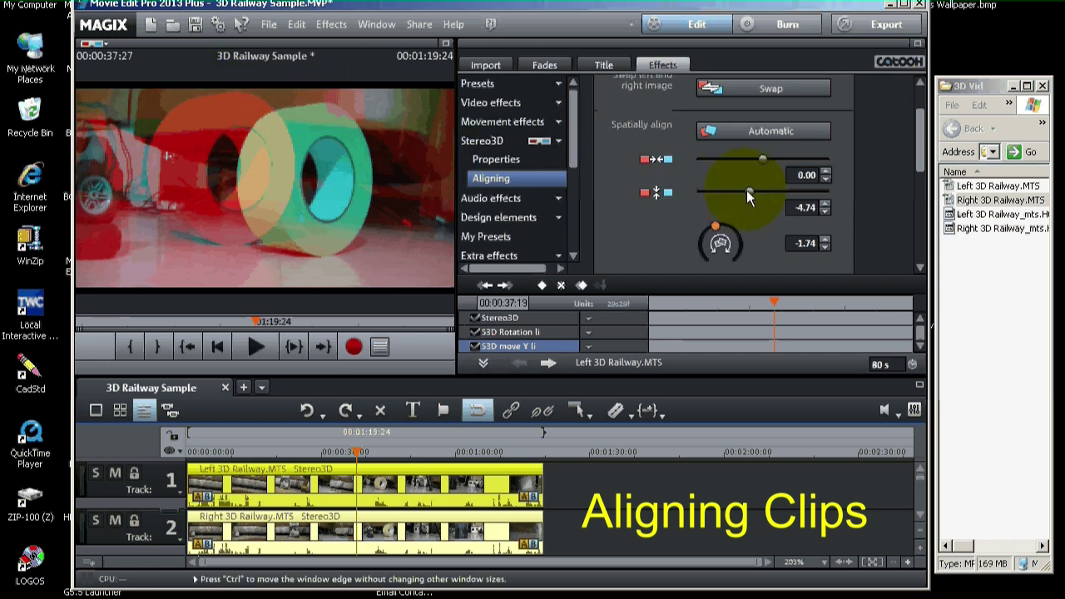
Set the Aligning panel's vertical offset slider to 0.71, horizontal offset staying at 1.00
drag(748, 194, 770, 156)
drag(921, 126, 925, 224)
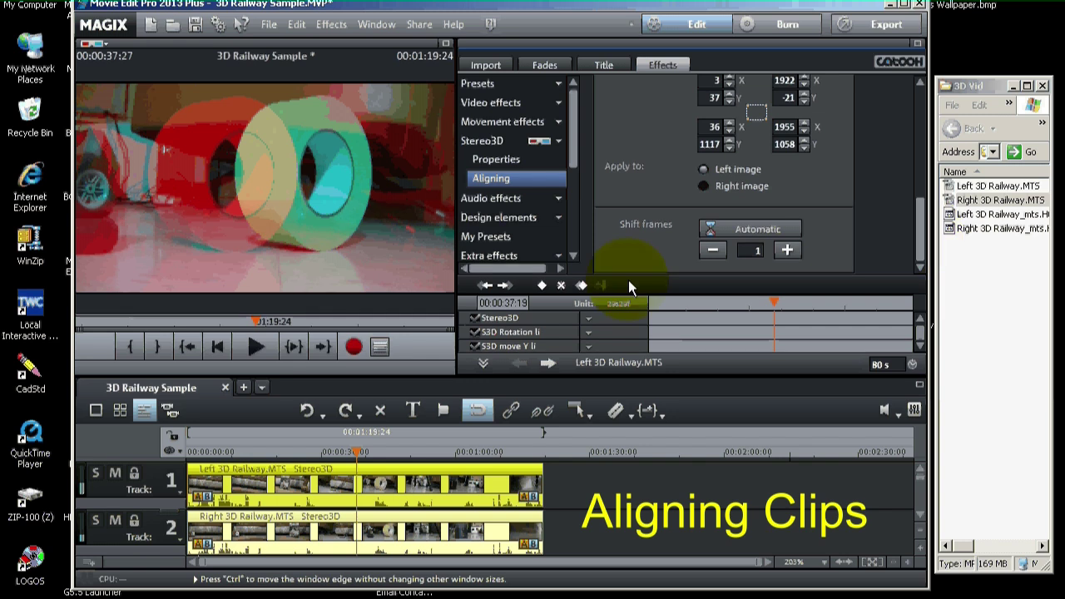
click(471, 533)
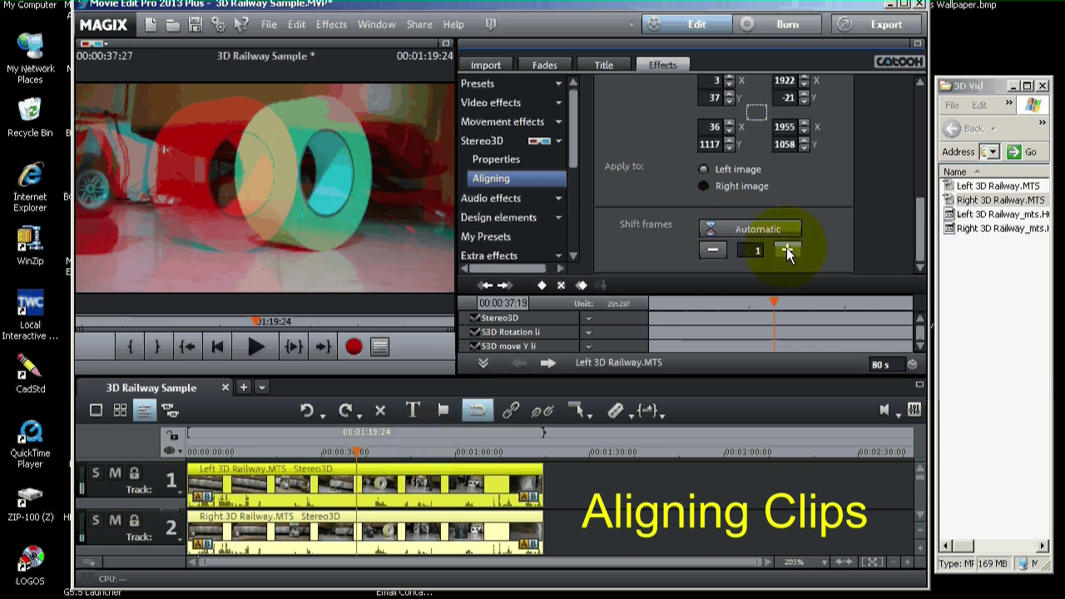
click(710, 252)
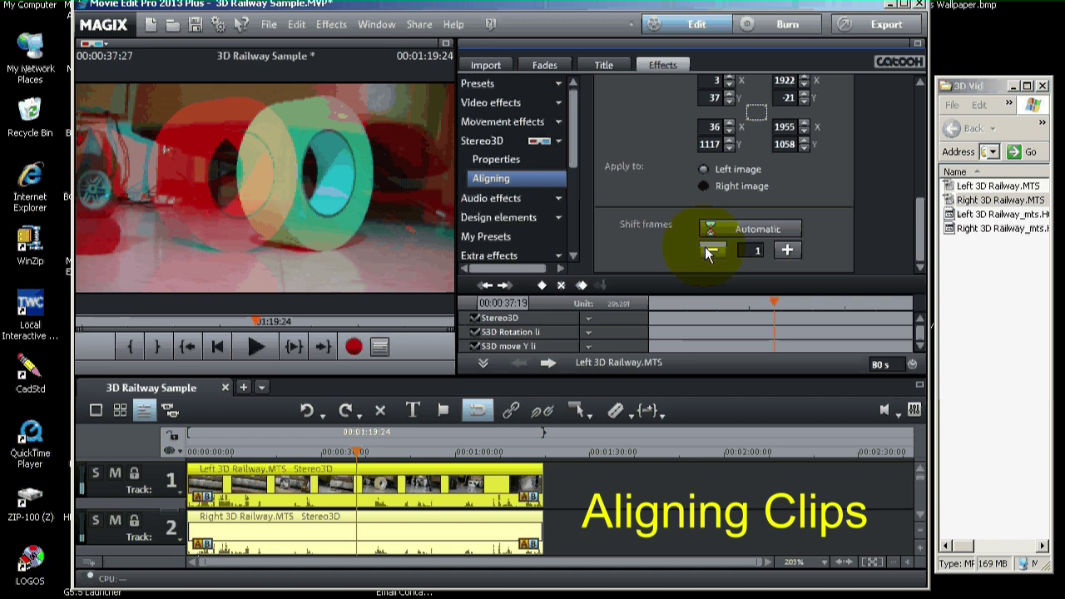
click(791, 246)
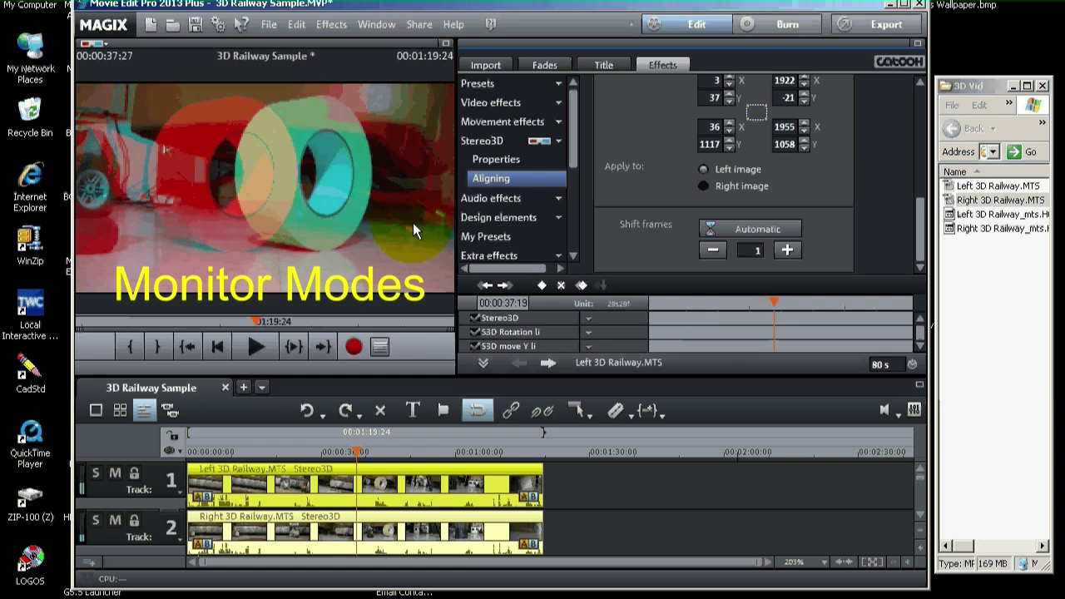
click(104, 41)
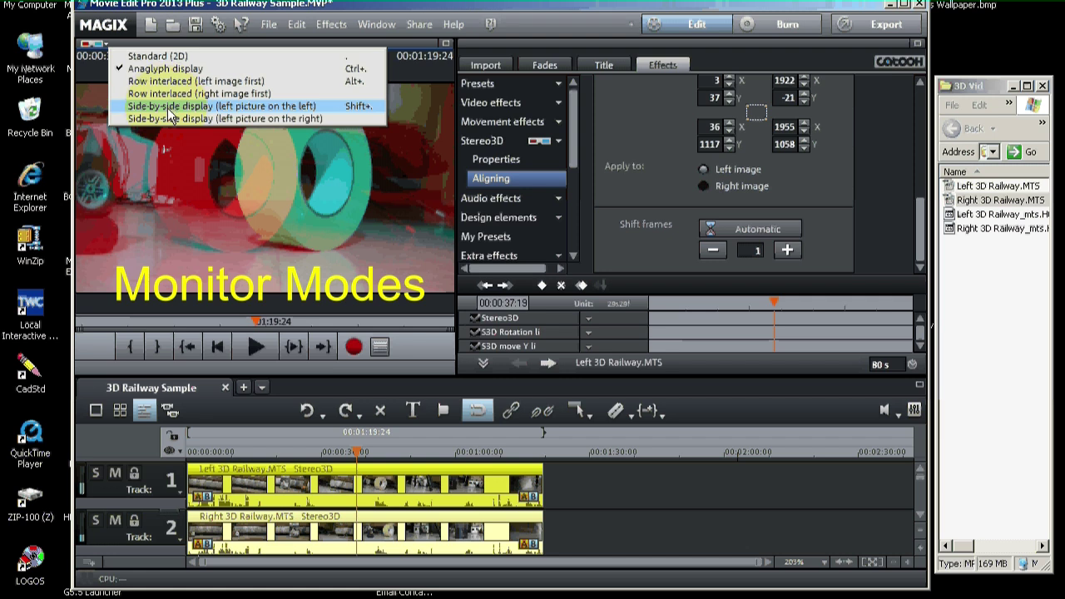
click(205, 106)
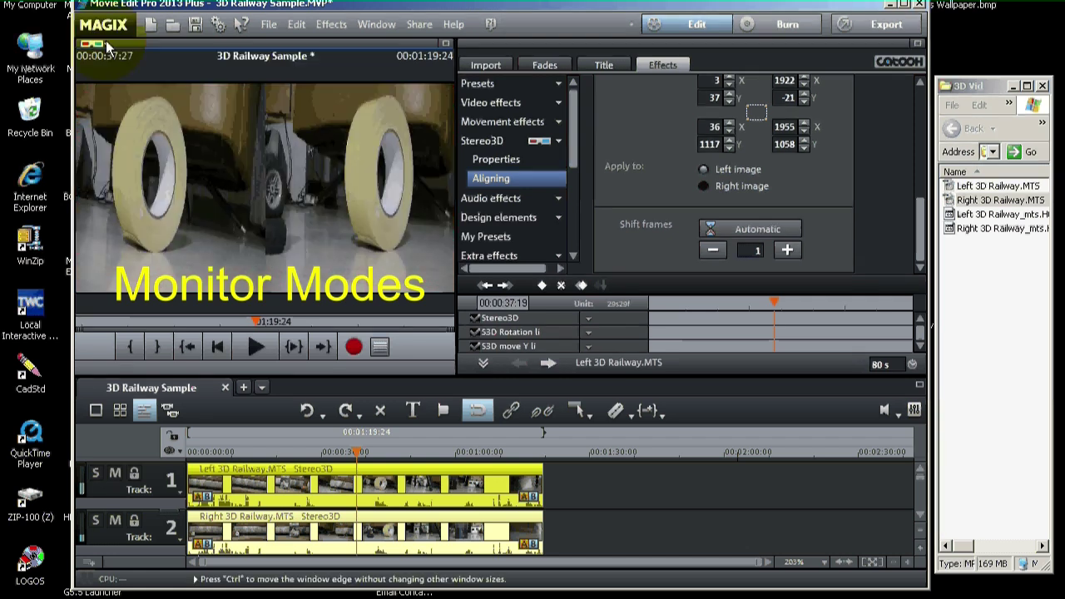
click(106, 40)
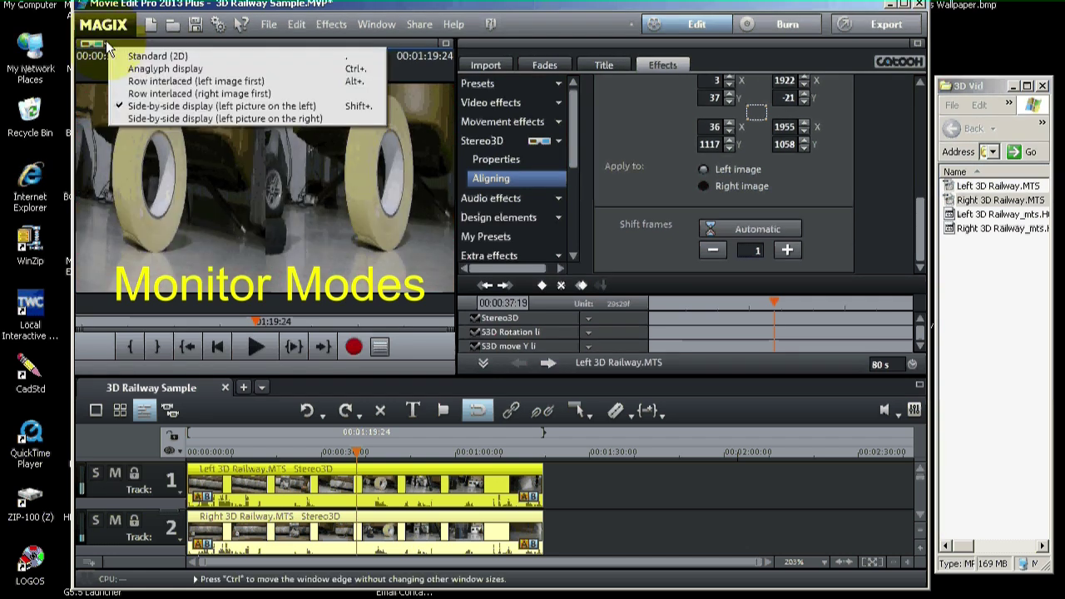
click(164, 70)
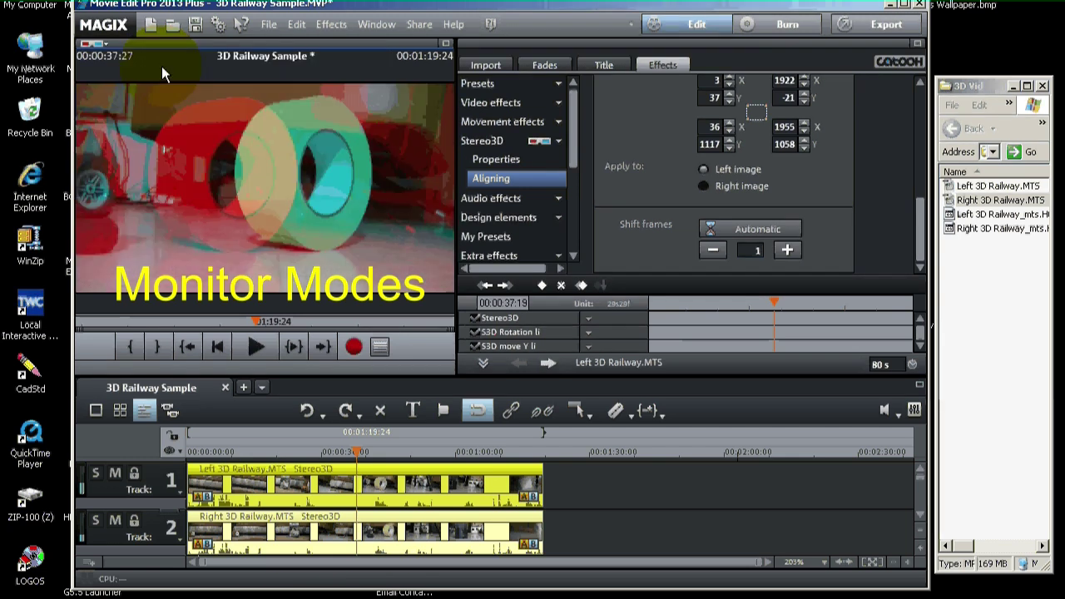
click(96, 42)
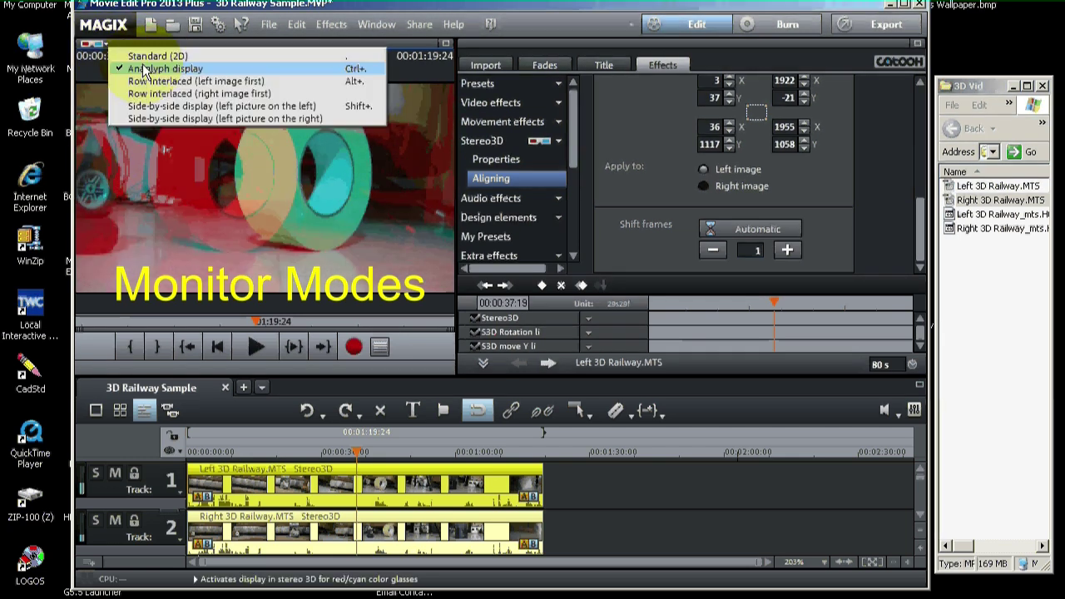
click(153, 106)
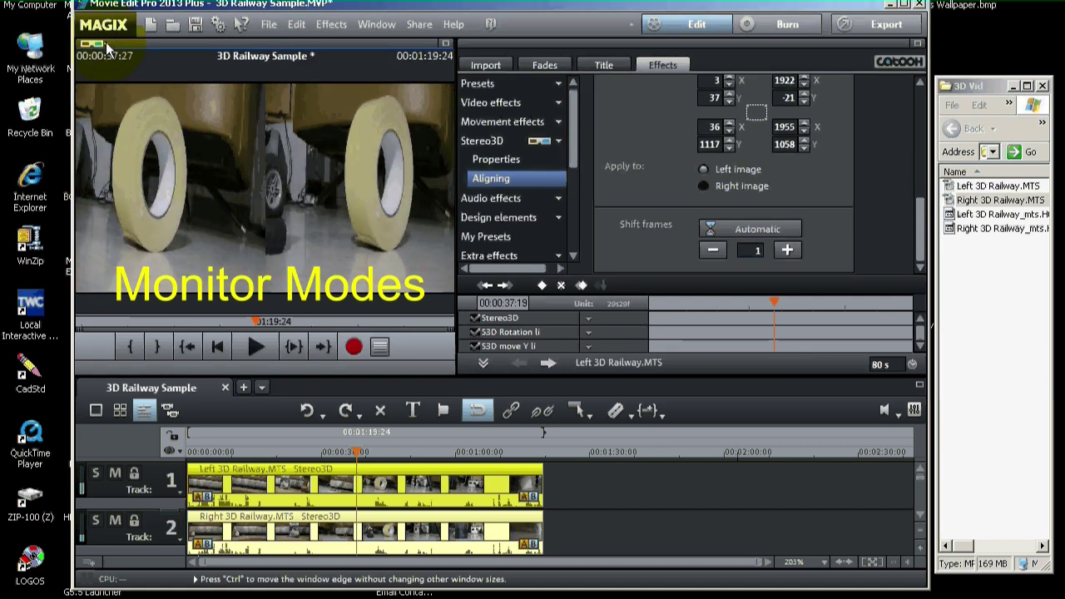
click(106, 42)
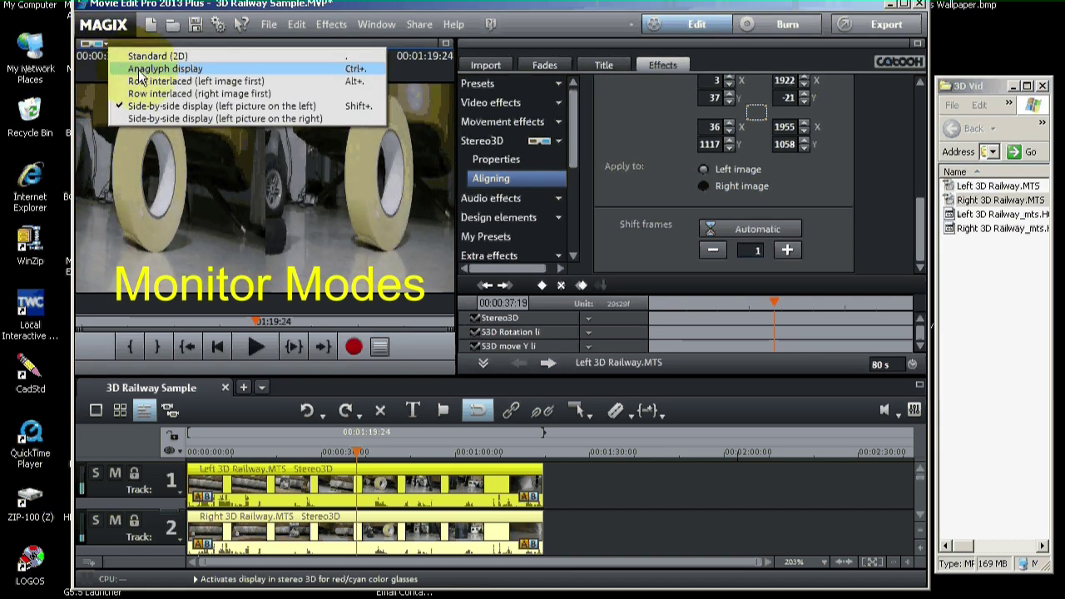
click(140, 70)
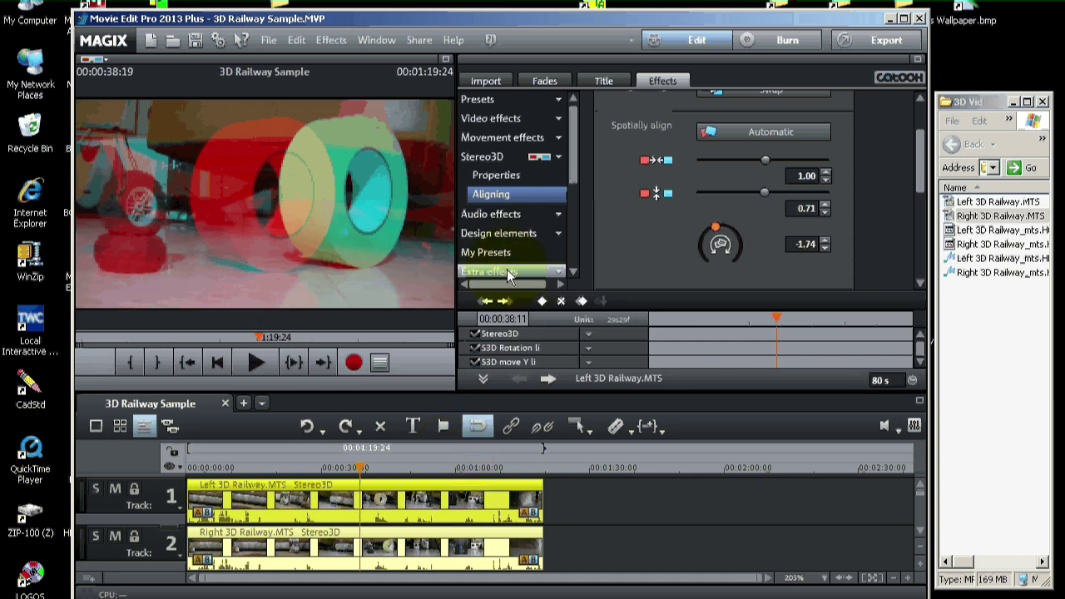
Open File > Export movie to list the AVI, MPEG-4 and Windows Media formats
click(267, 38)
click(269, 44)
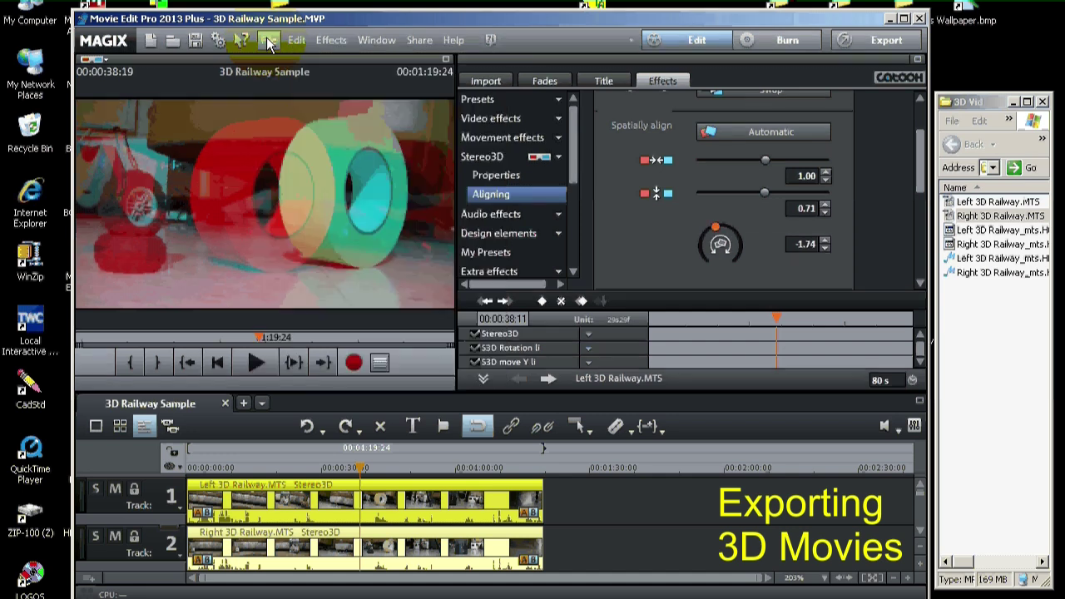
click(269, 44)
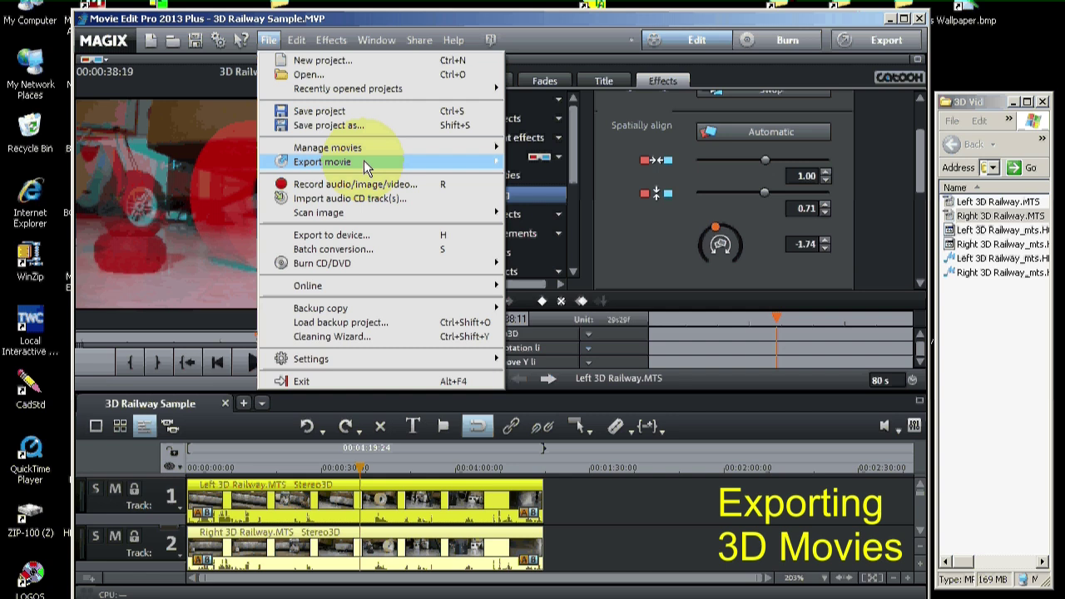
mouse_move(292, 159)
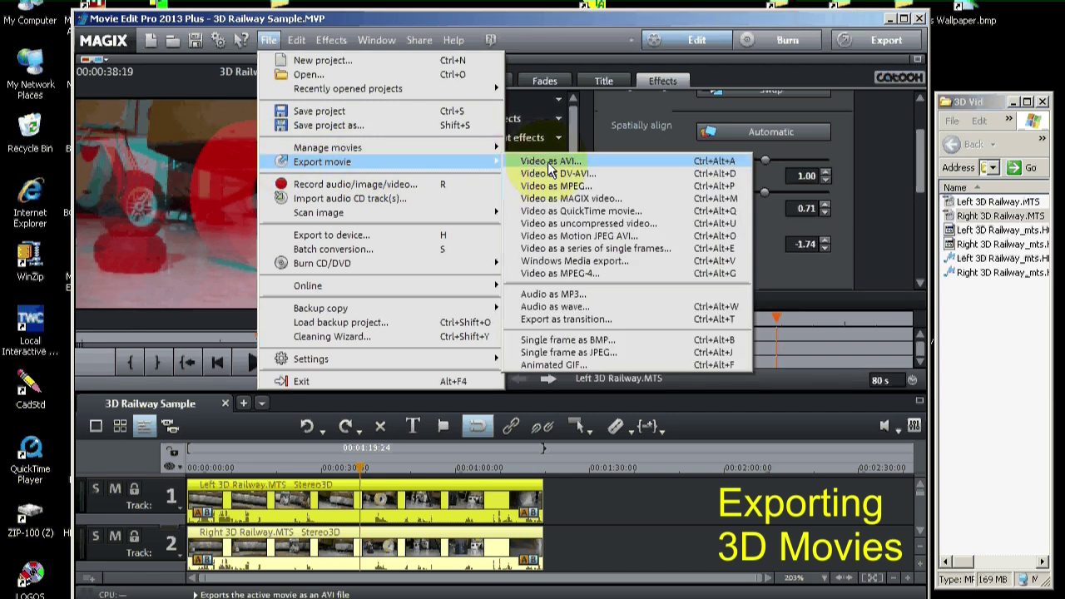
Start an MPEG-4 export in Side-by-side (left picture on the left) half-width stereo to 3D Railway Sample.mp4
click(569, 275)
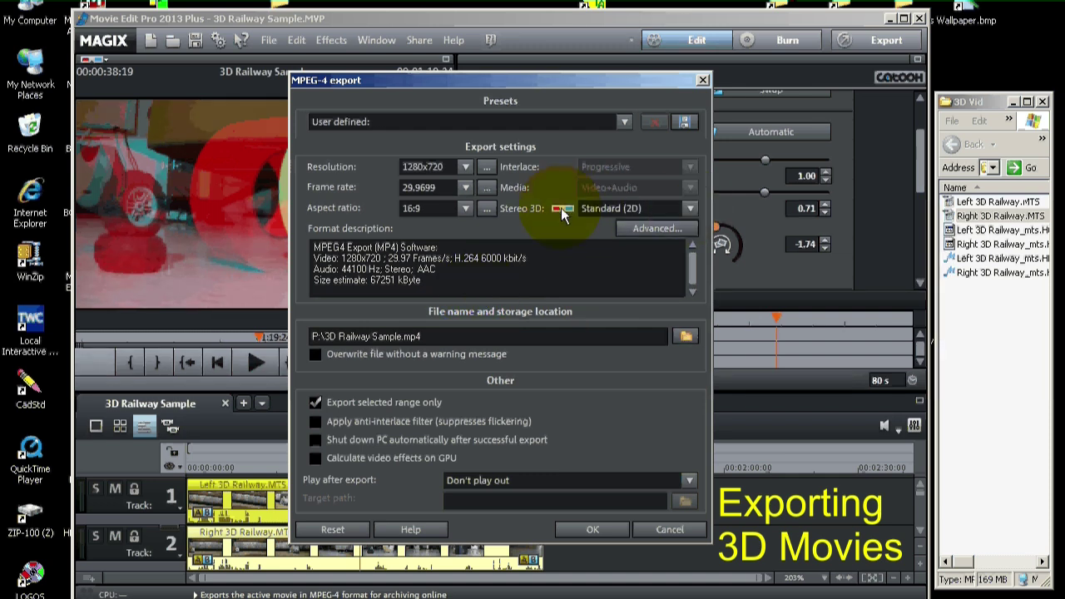
click(692, 209)
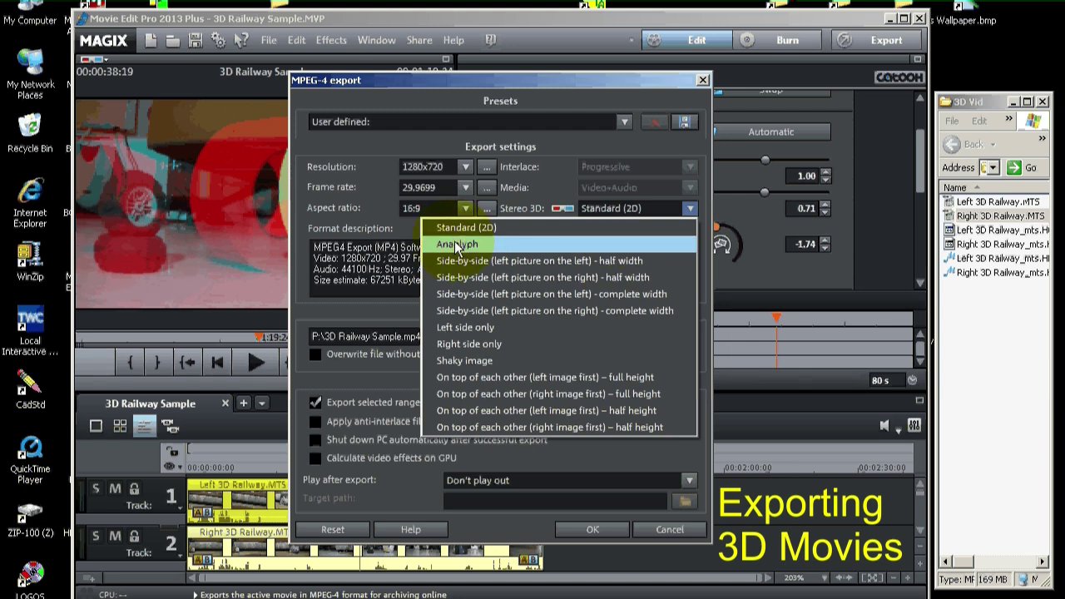
click(543, 263)
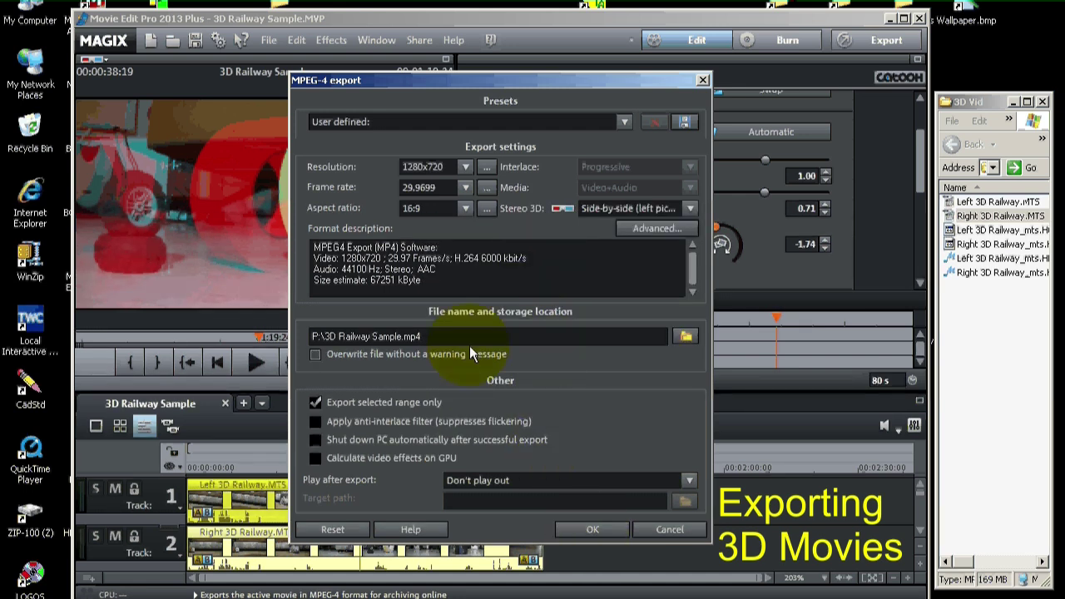
mouse_move(432, 337)
mouse_down()
mouse_move(319, 336)
mouse_move(453, 337)
mouse_up()
click(587, 535)
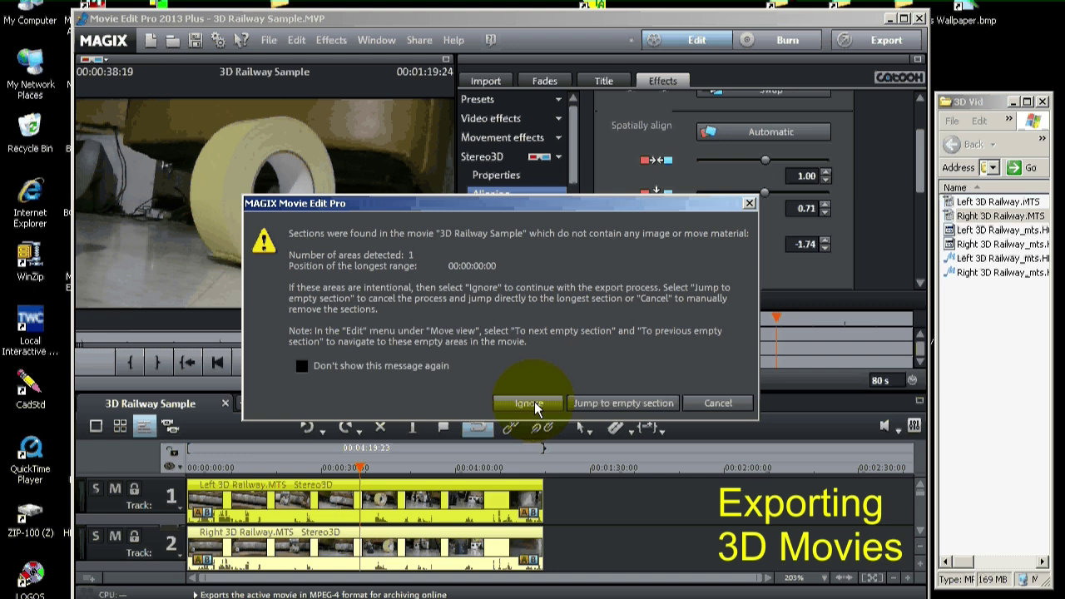
Cancel the export from the empty-sections warning and jump to the gap at 00:00:00:00
click(612, 405)
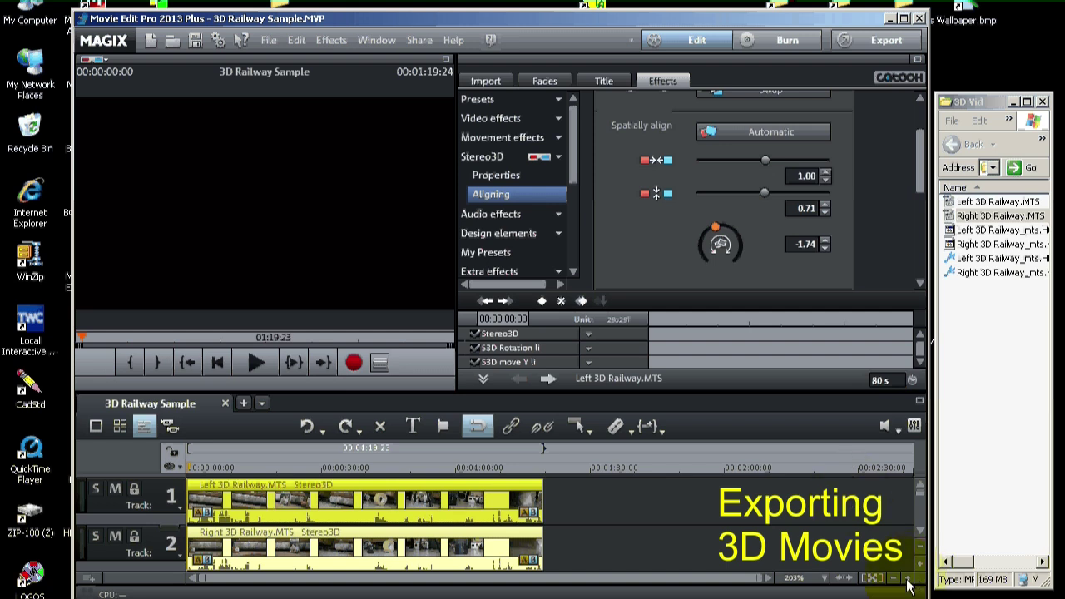
Zoom the timeline in and drag the track 1 clip back to the timeline start
click(910, 583)
click(910, 582)
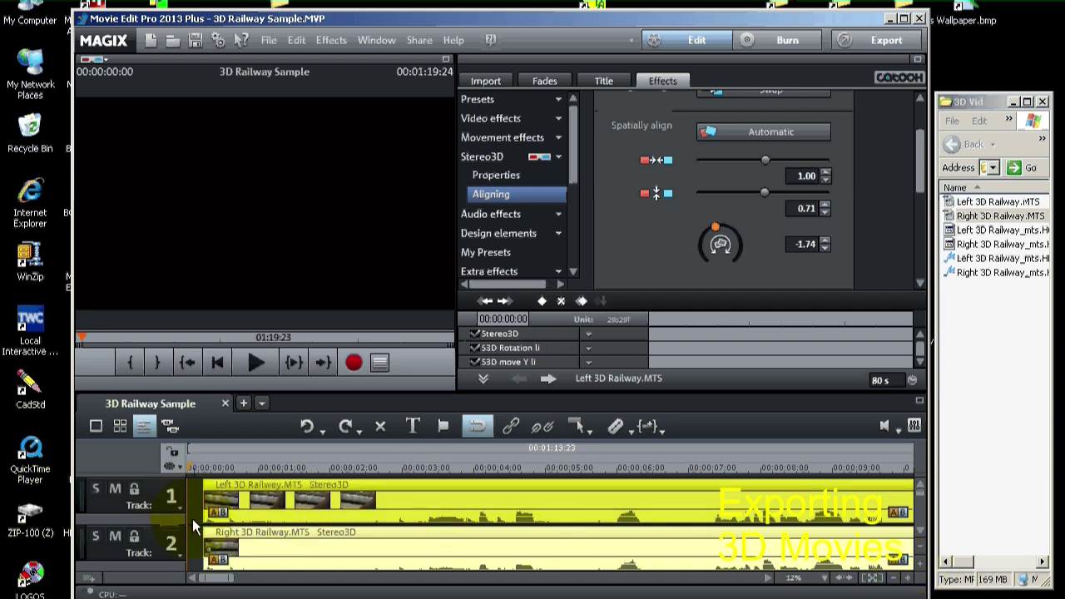
drag(444, 499, 422, 500)
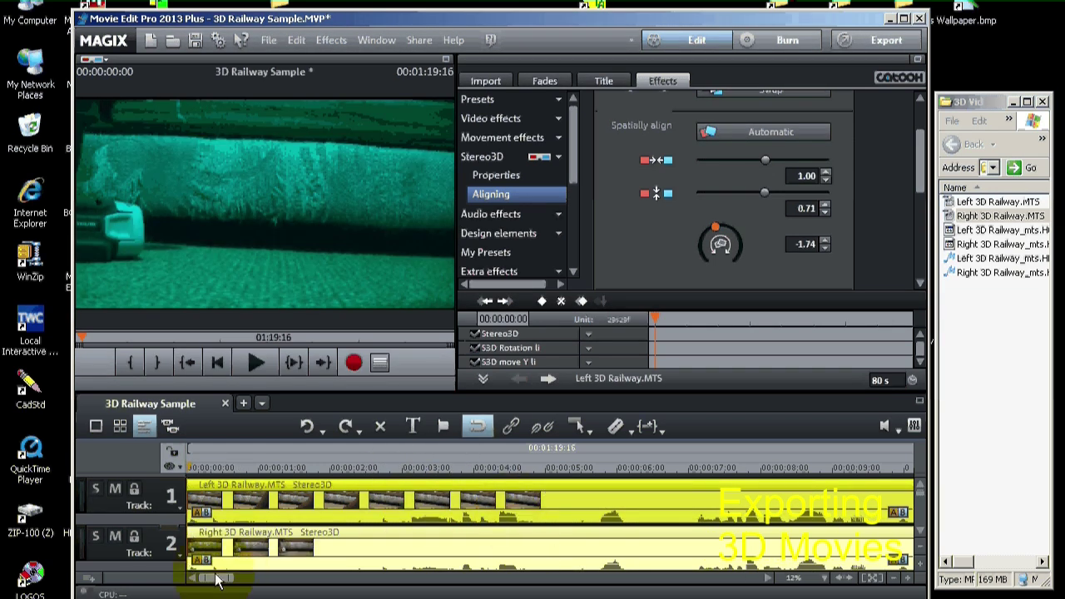
mouse_move(217, 580)
mouse_down()
mouse_move(542, 587)
mouse_move(477, 587)
mouse_move(488, 577)
mouse_up()
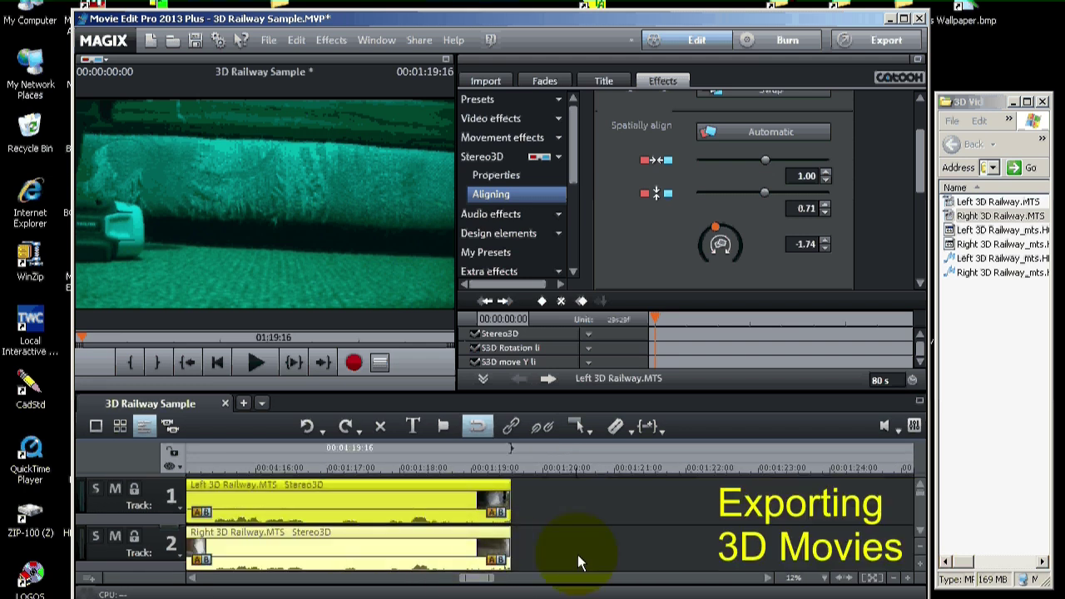
Zoom to single frames and place the play position at 00:01:19:17, just past the clips' end
click(508, 469)
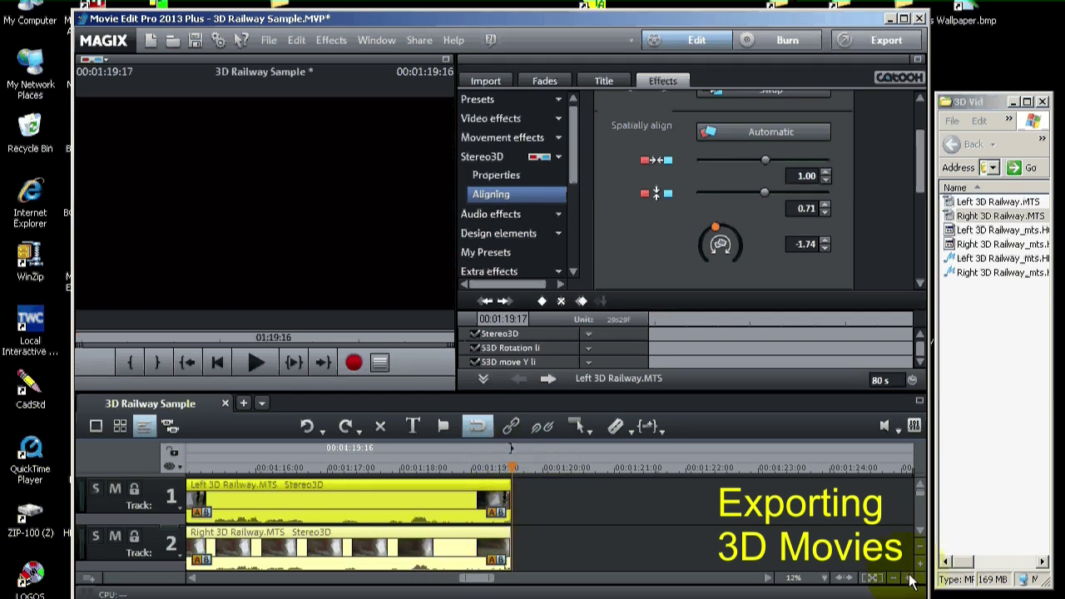
click(910, 581)
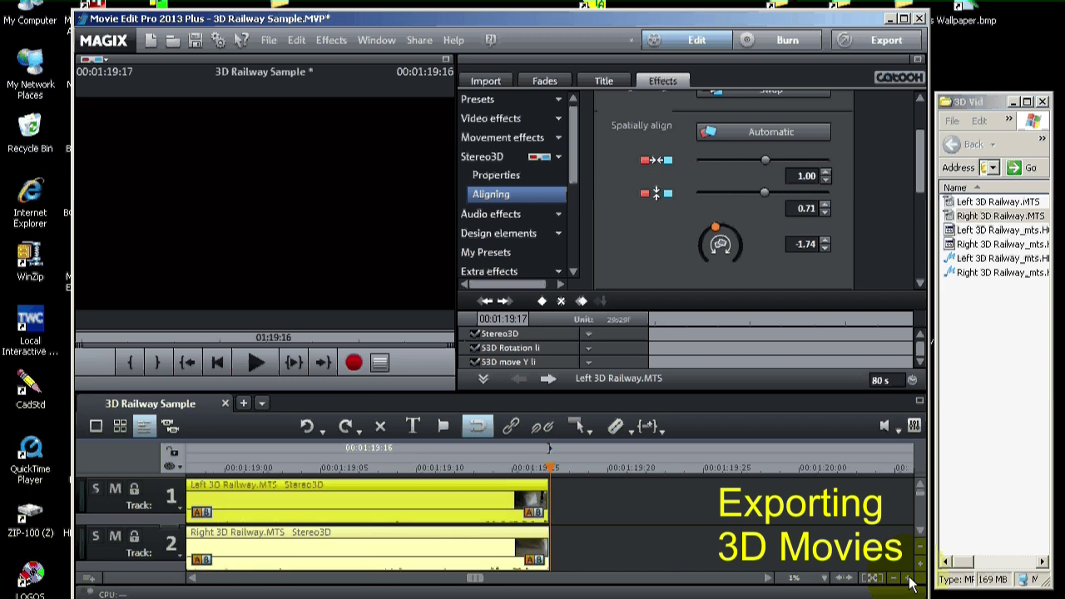
click(910, 581)
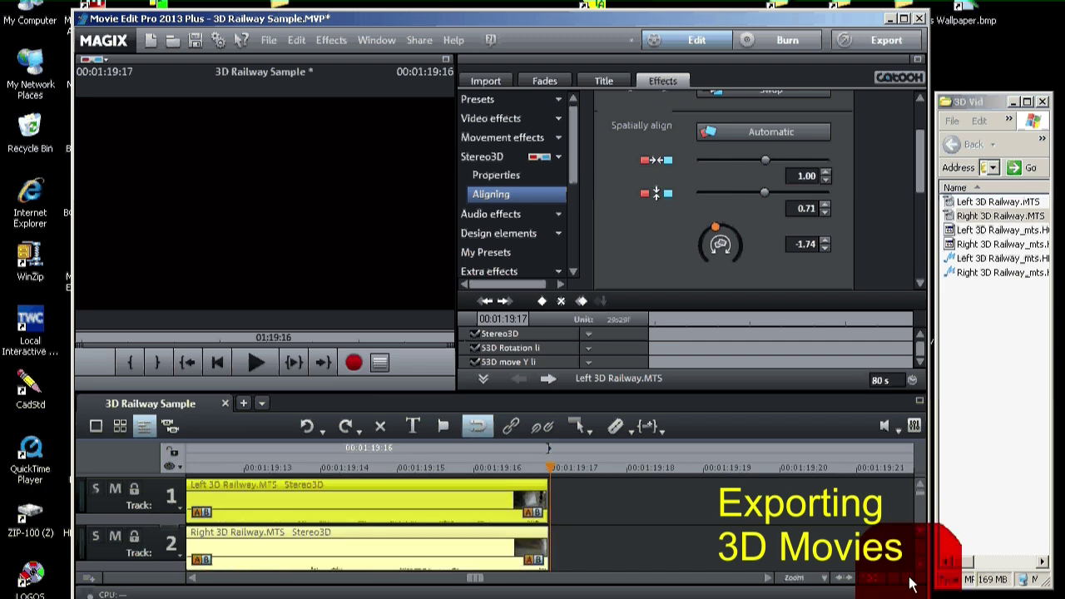
click(544, 468)
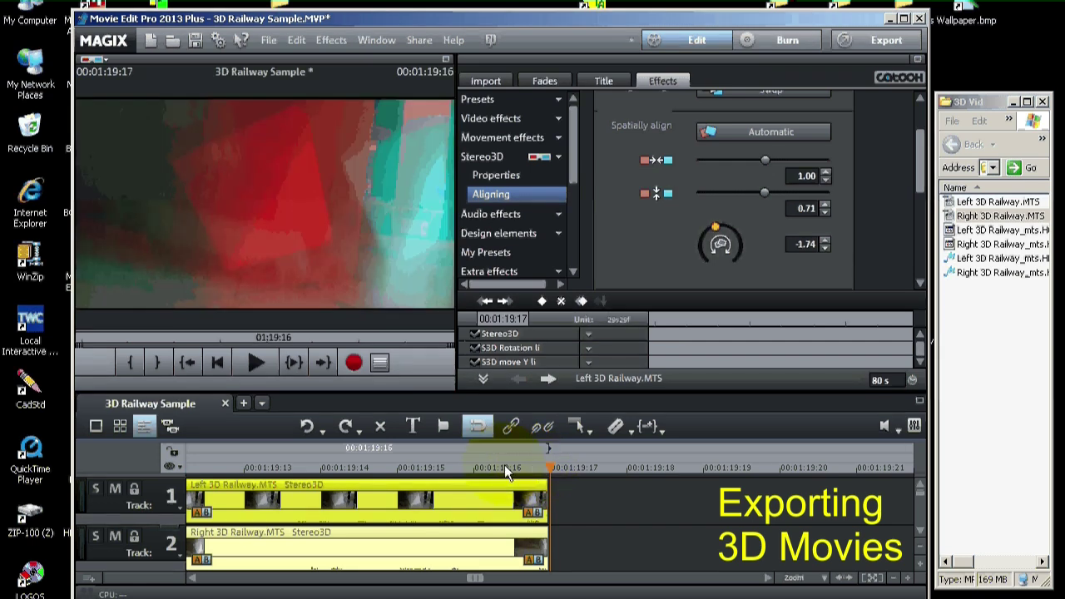
Split both clips one frame earlier at 00:01:19:16 and delete the leftover final frames
click(505, 466)
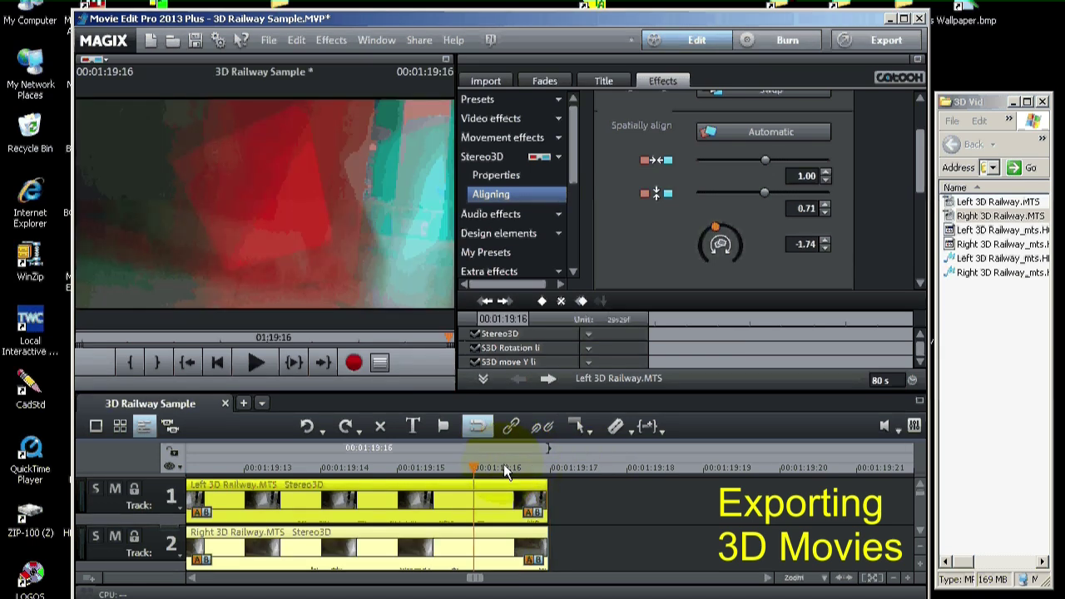
click(615, 426)
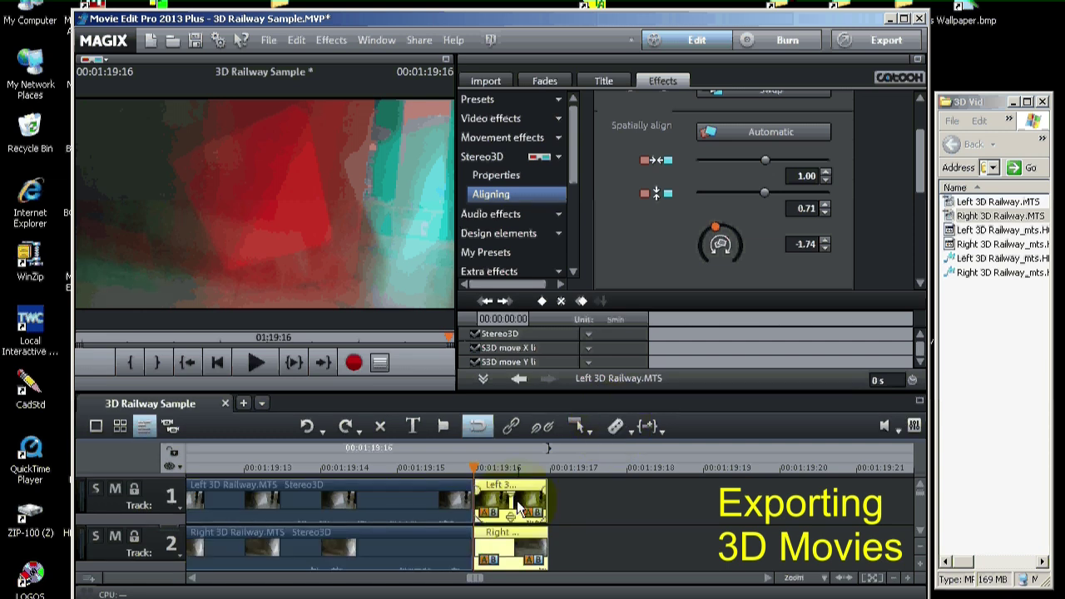
click(566, 539)
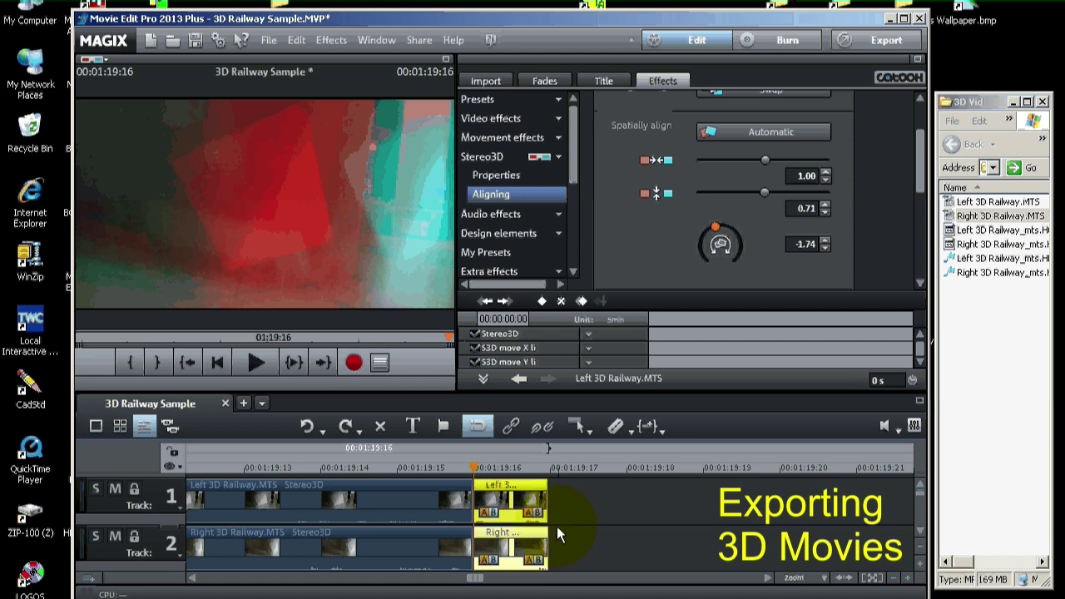
mouse_move(532, 541)
key(Delete)
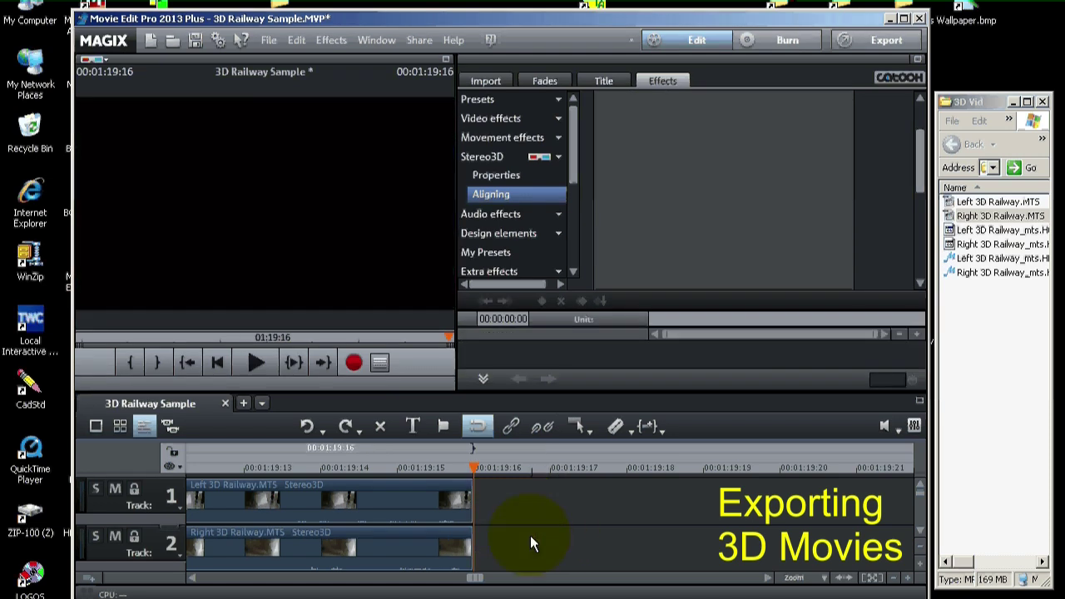
Return to the movie start, zoom out to the whole movie, and select all clips
click(264, 343)
click(217, 362)
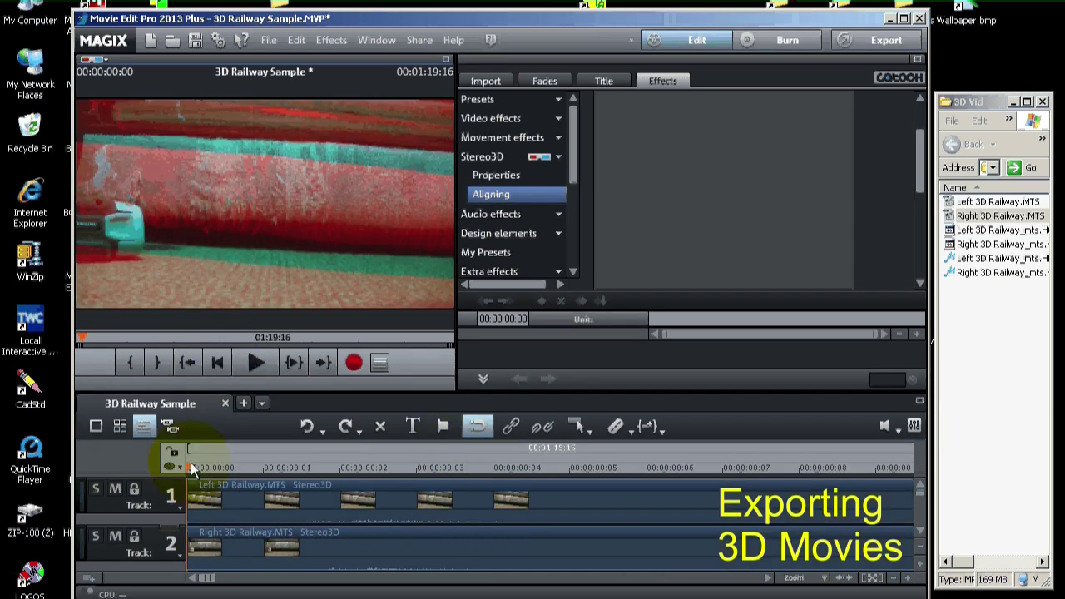
click(214, 362)
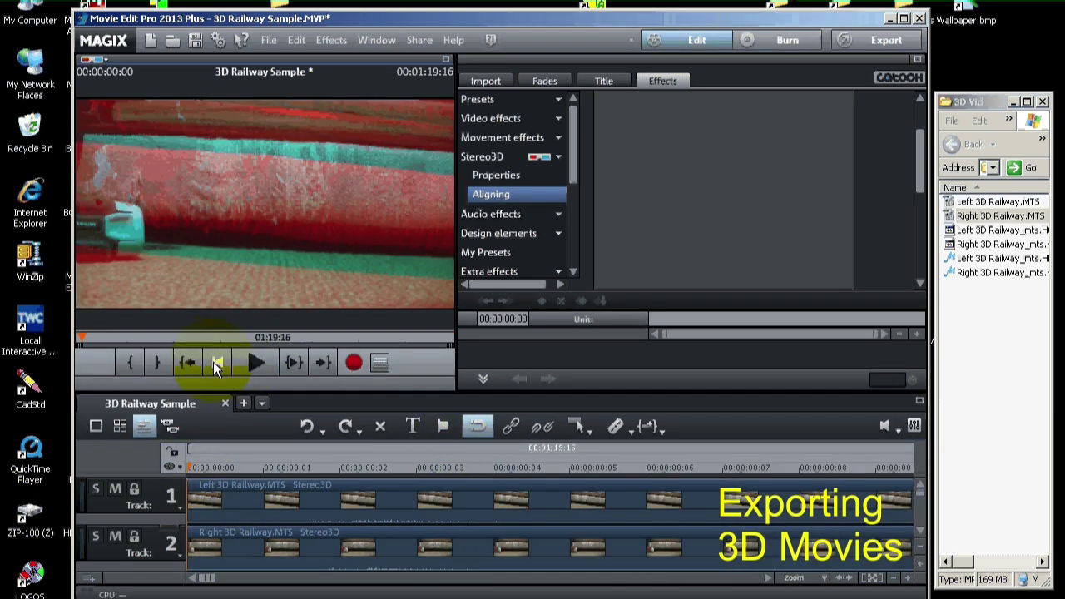
click(849, 514)
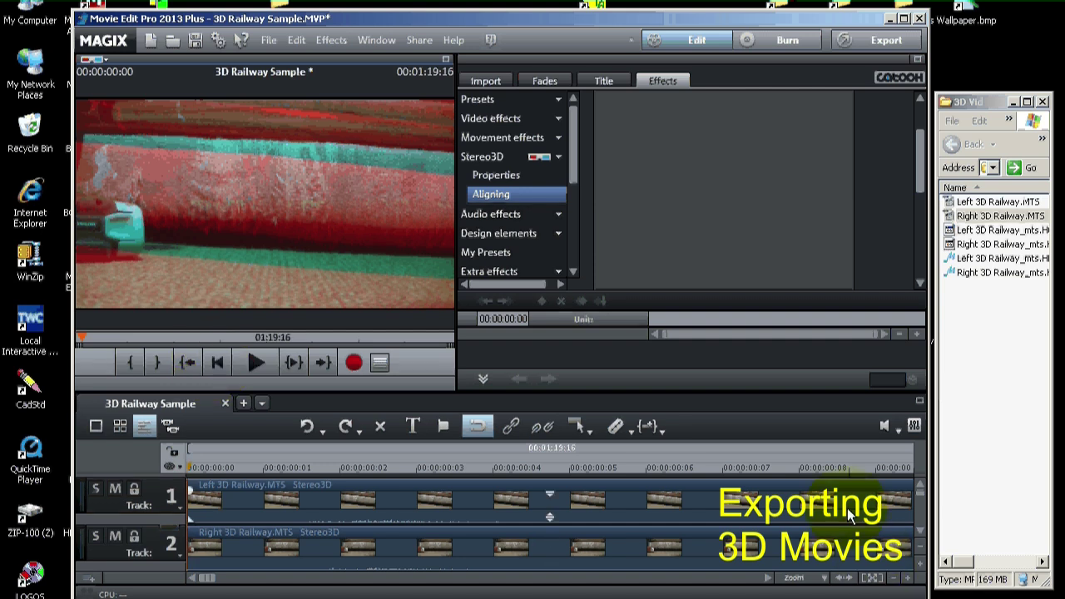
click(844, 580)
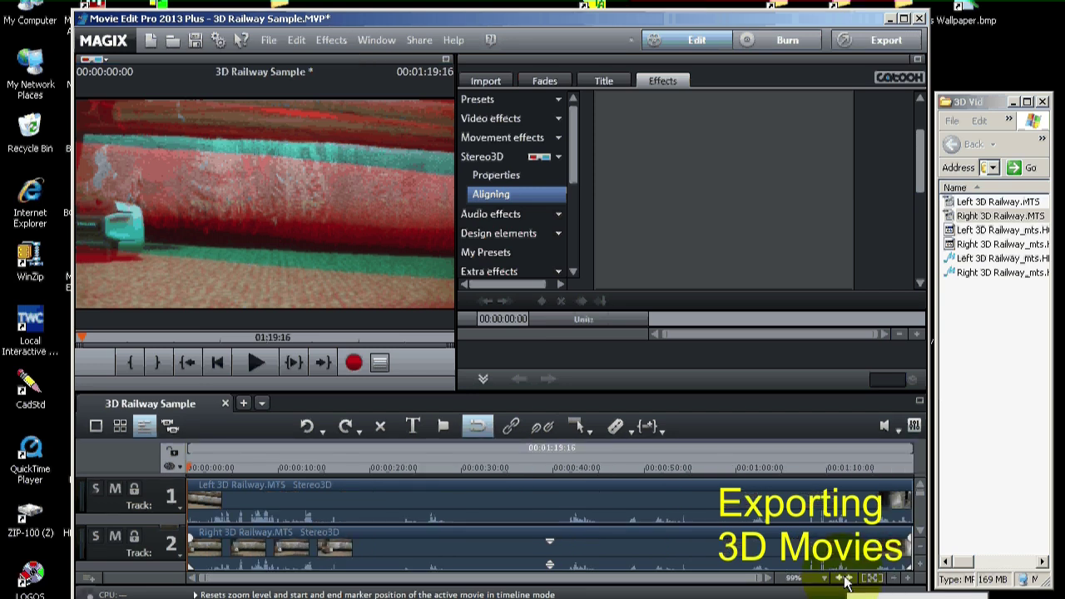
key(ctrl+a)
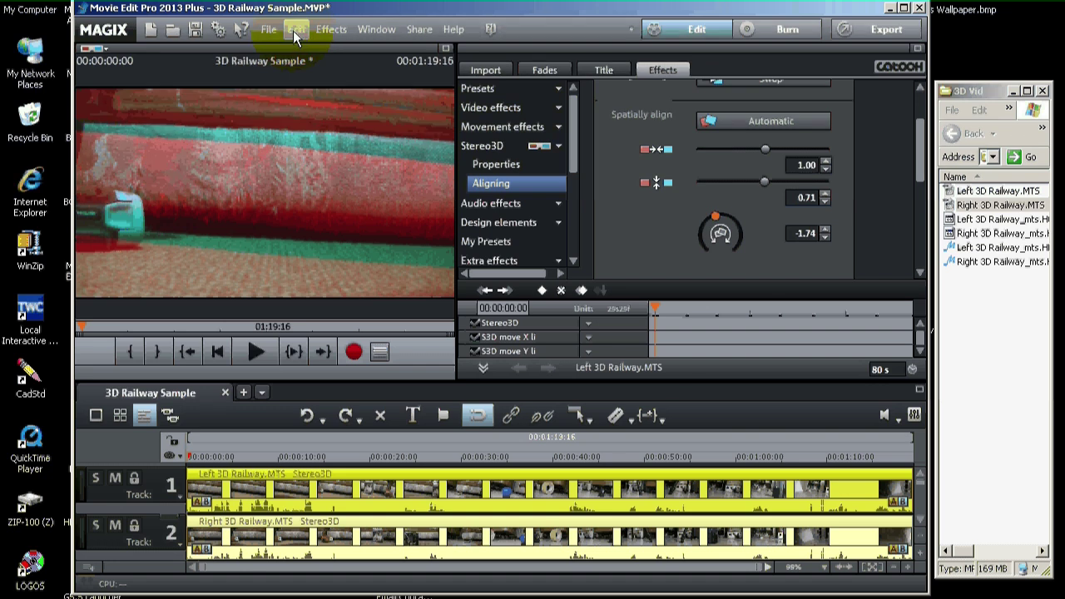
Export 3D Railway Sample.mp4 as MPEG-4 with Side-by-side (left picture on the left) half-width stereo
click(271, 31)
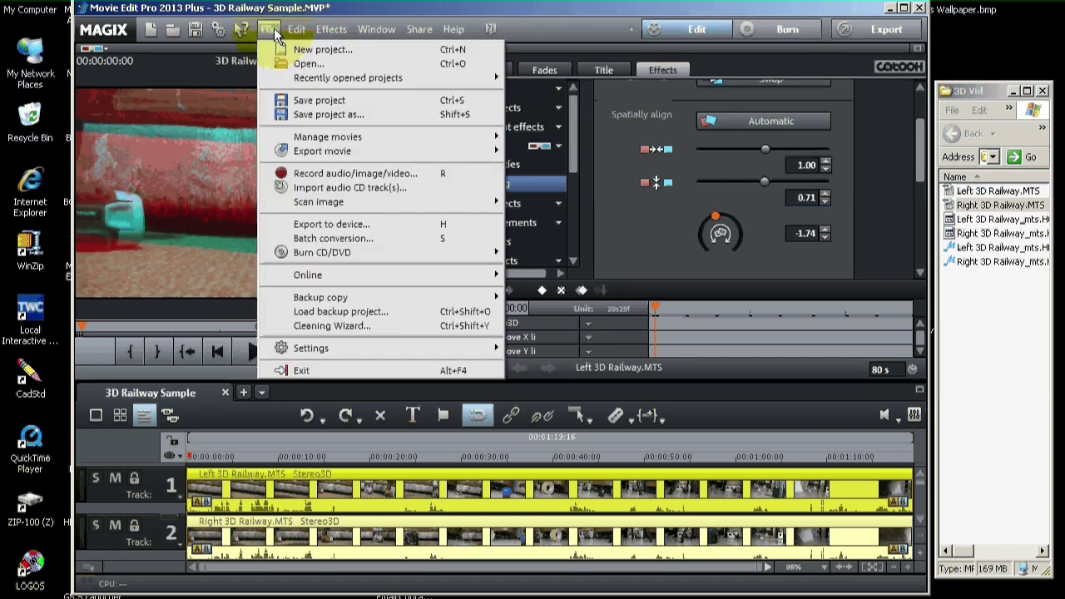
mouse_move(319, 157)
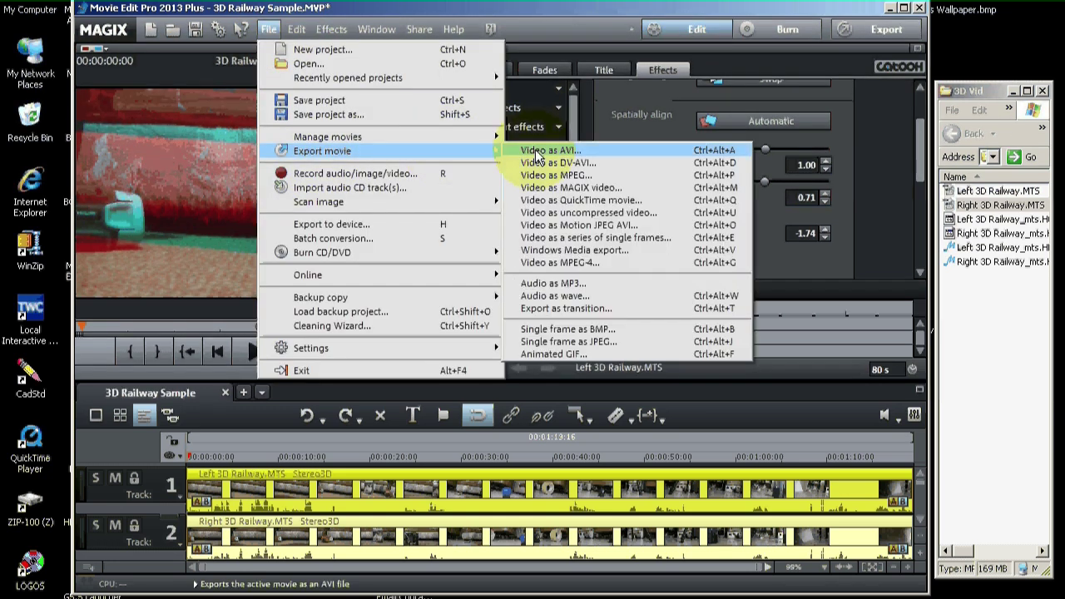
click(555, 263)
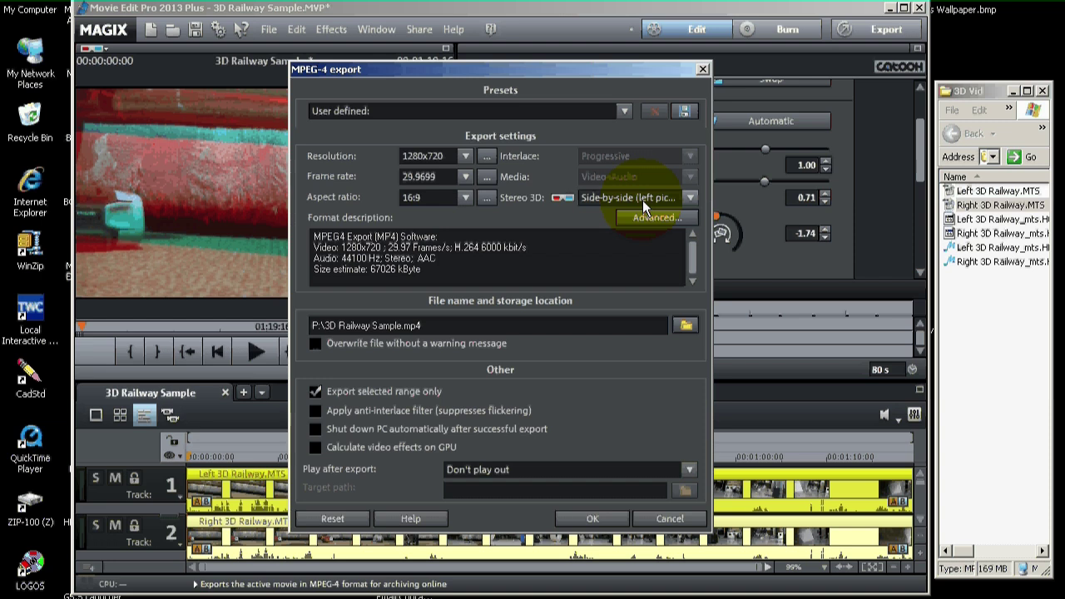
click(692, 198)
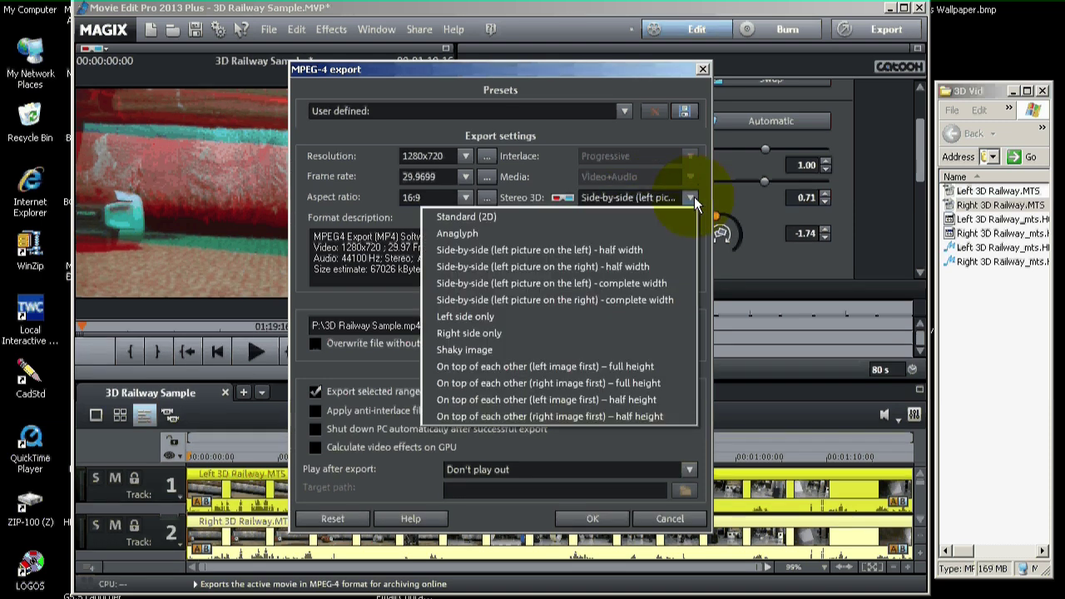
click(620, 245)
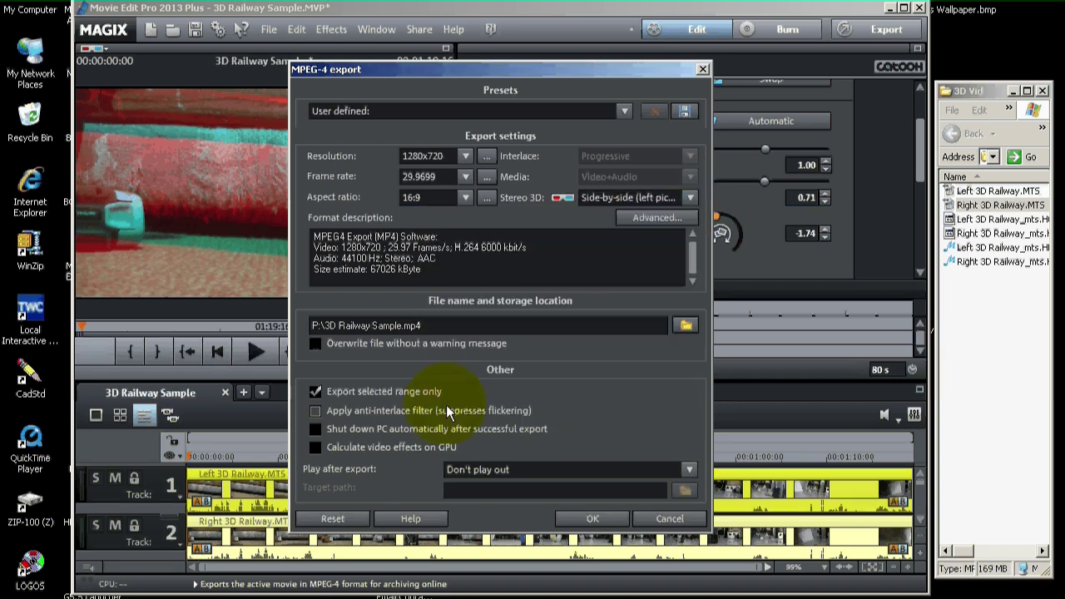
click(588, 518)
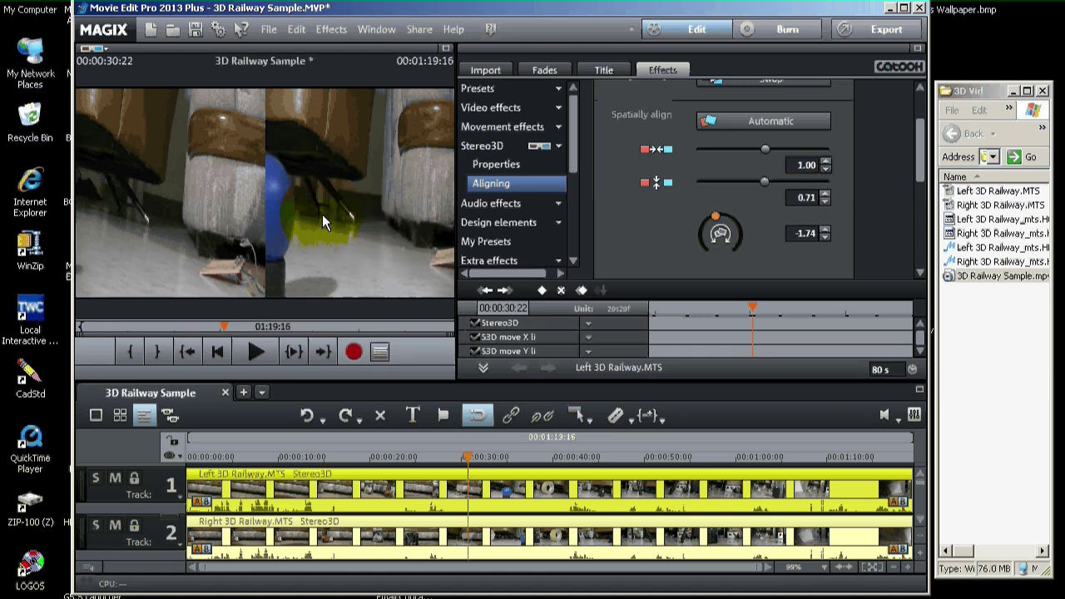
Play and stop part of the movie, then switch the preview to red/cyan anaglyph display
click(254, 350)
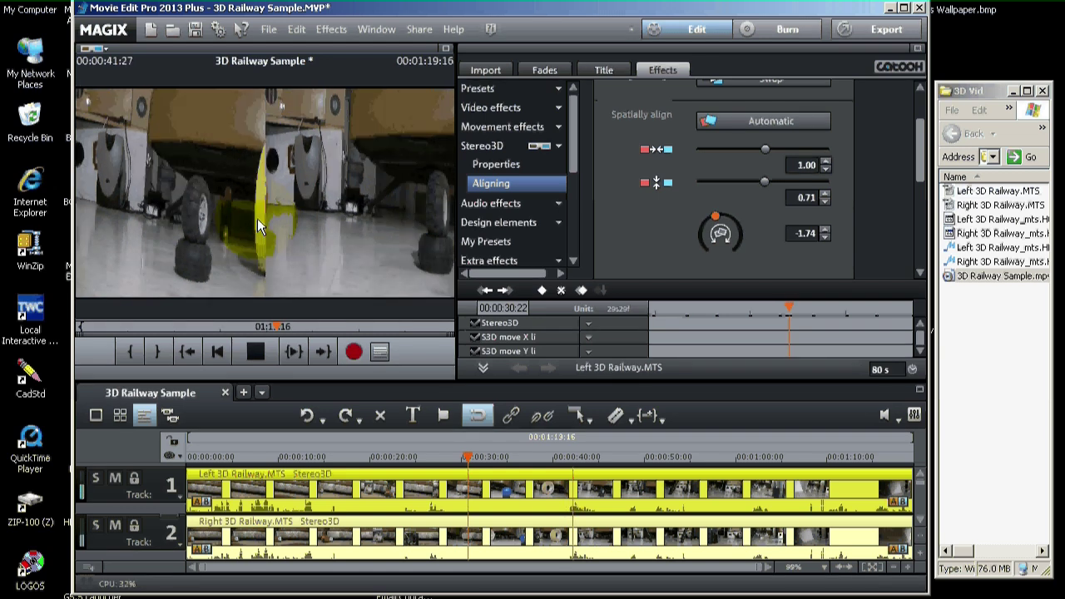
click(255, 352)
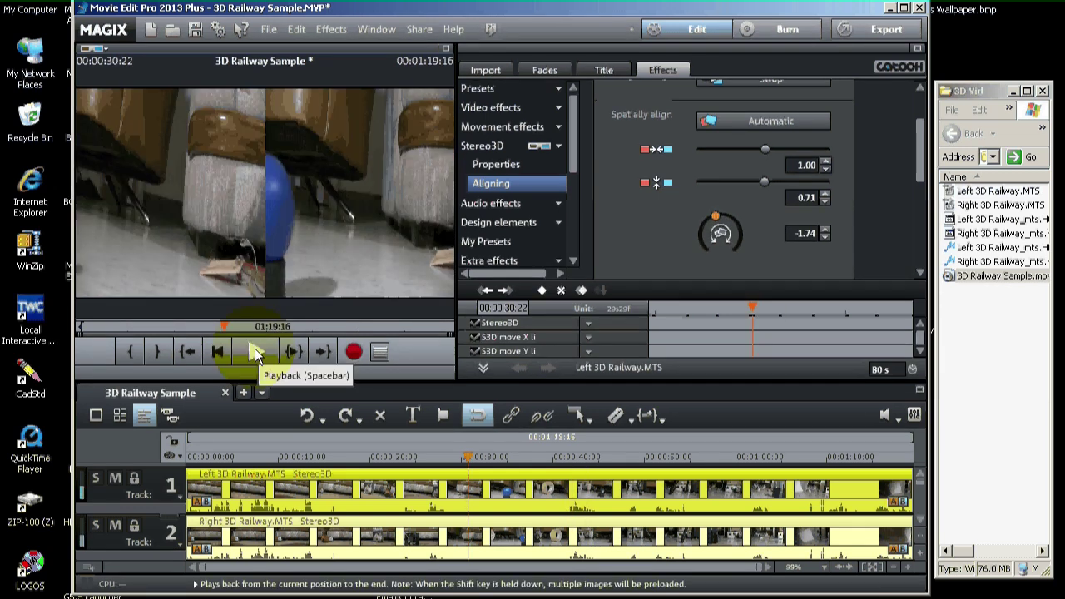
click(108, 54)
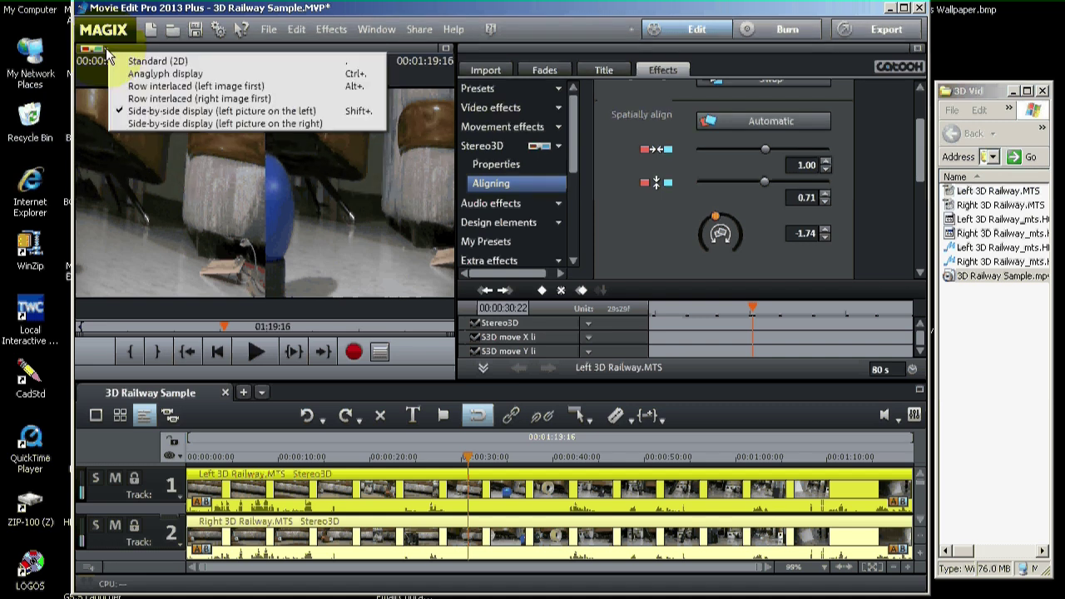
click(165, 73)
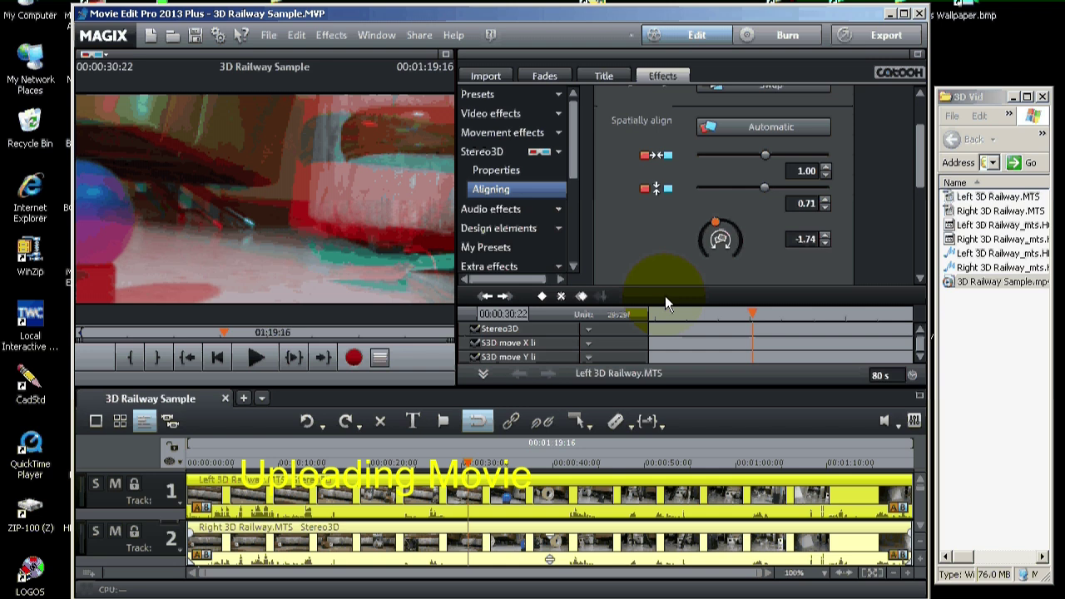
Set up posting on the Internet with Side-by-side half-width 3D and Internet Quality 720p
click(869, 40)
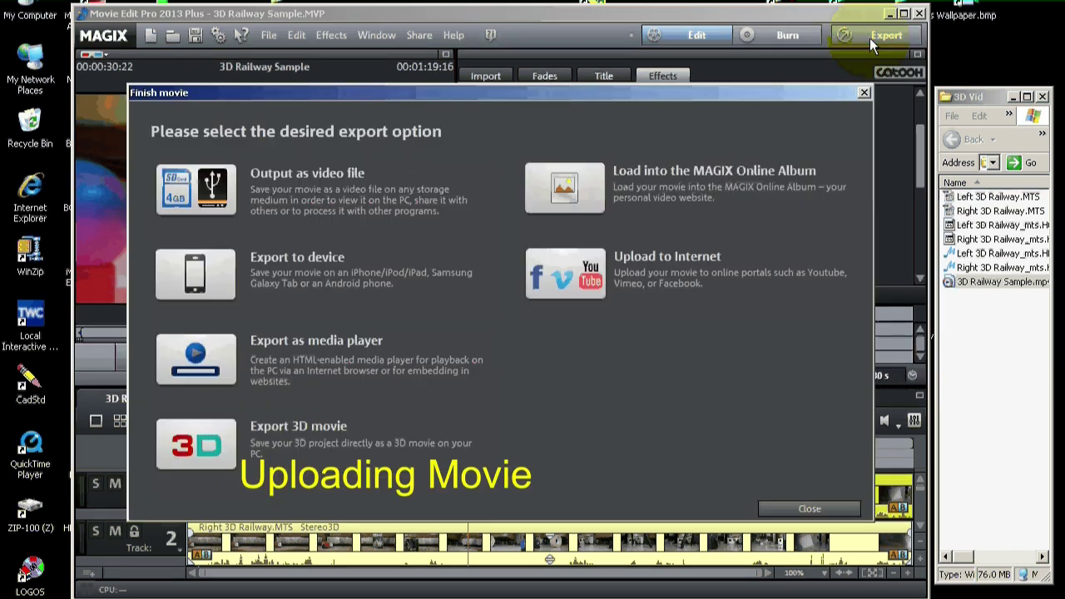
click(565, 280)
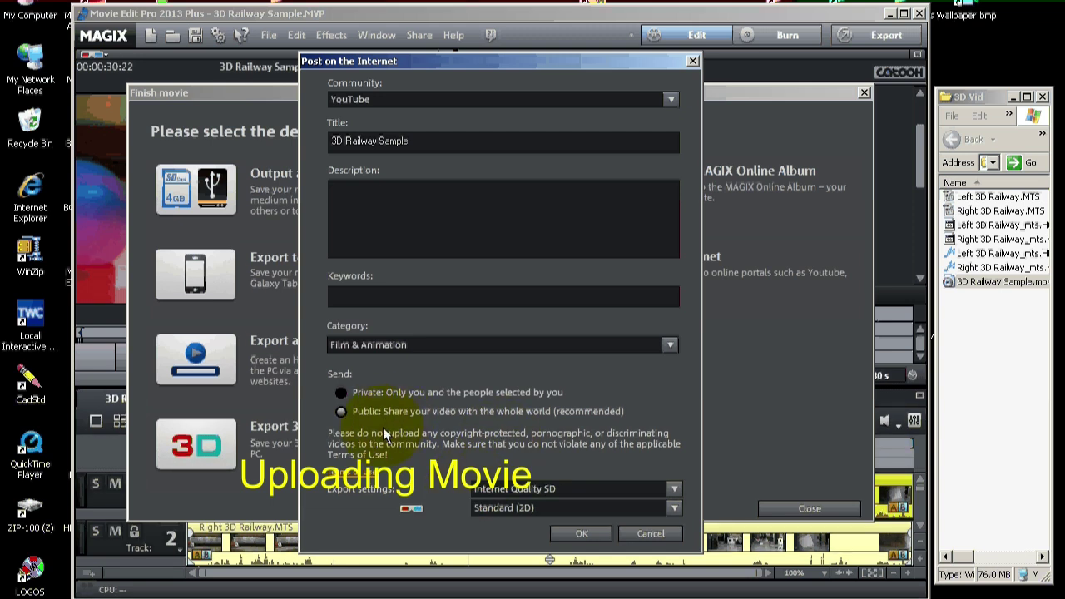
click(673, 509)
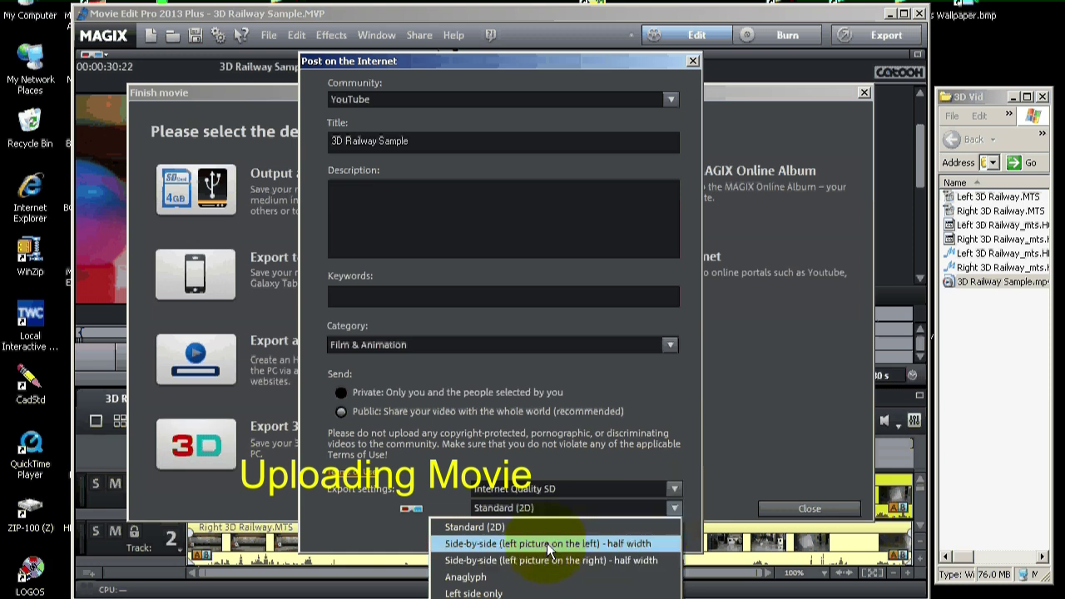
click(606, 544)
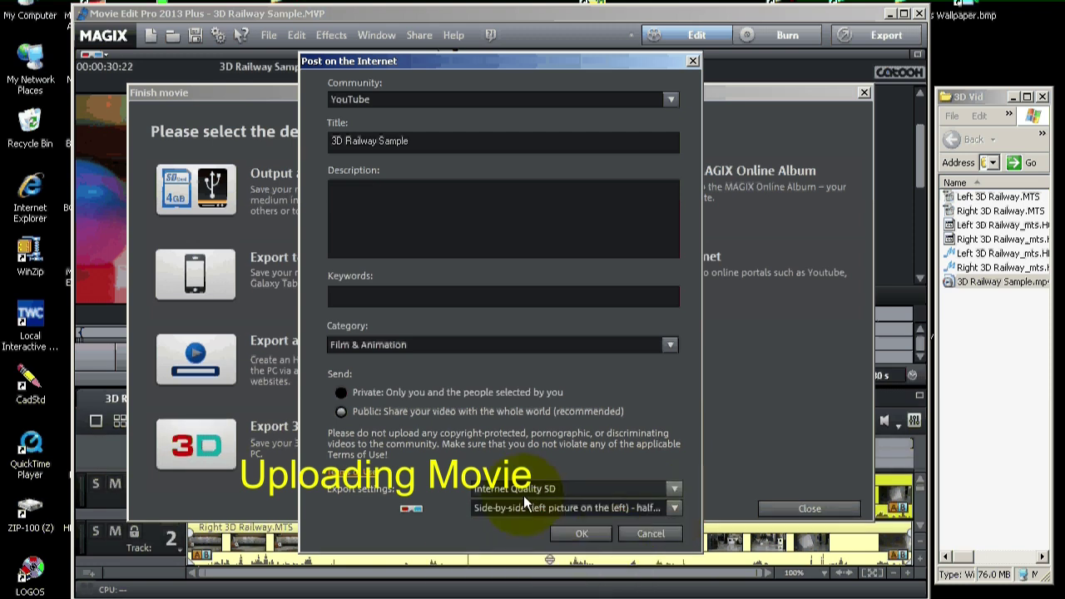
click(674, 490)
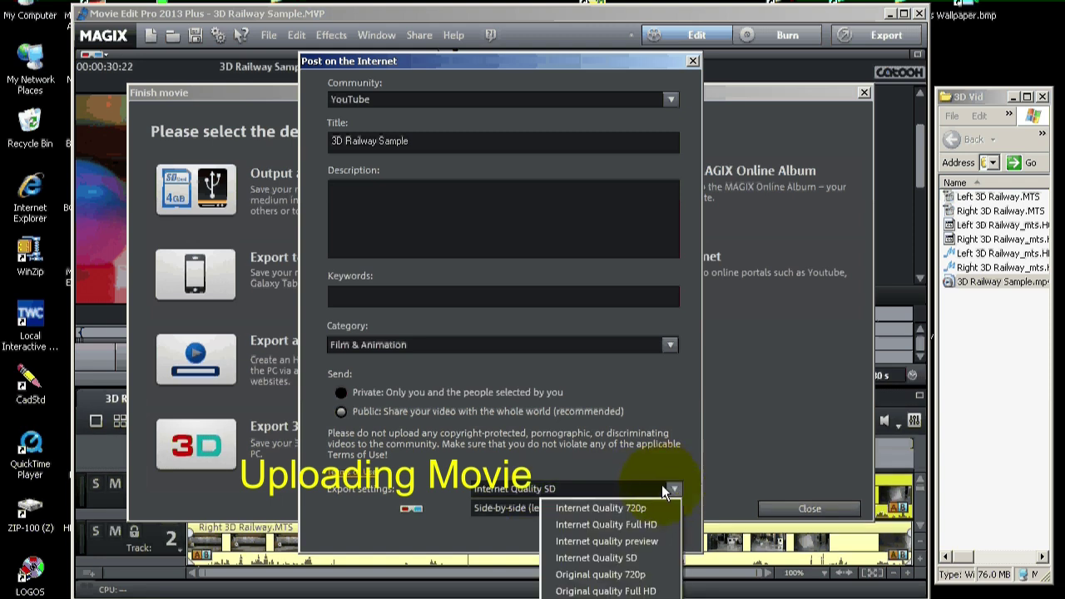
click(637, 509)
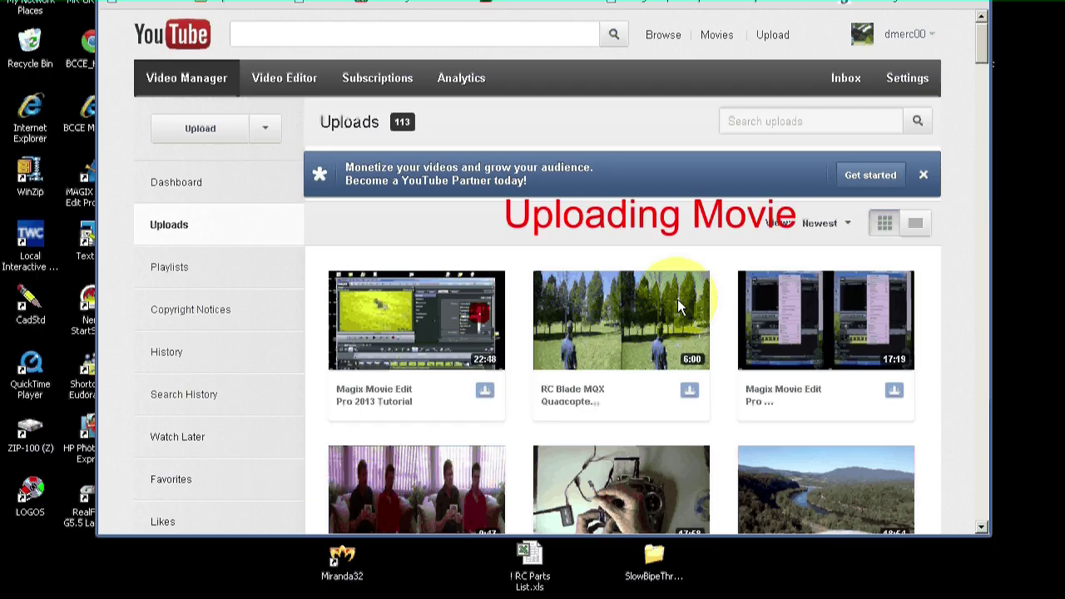
mouse_move(678, 301)
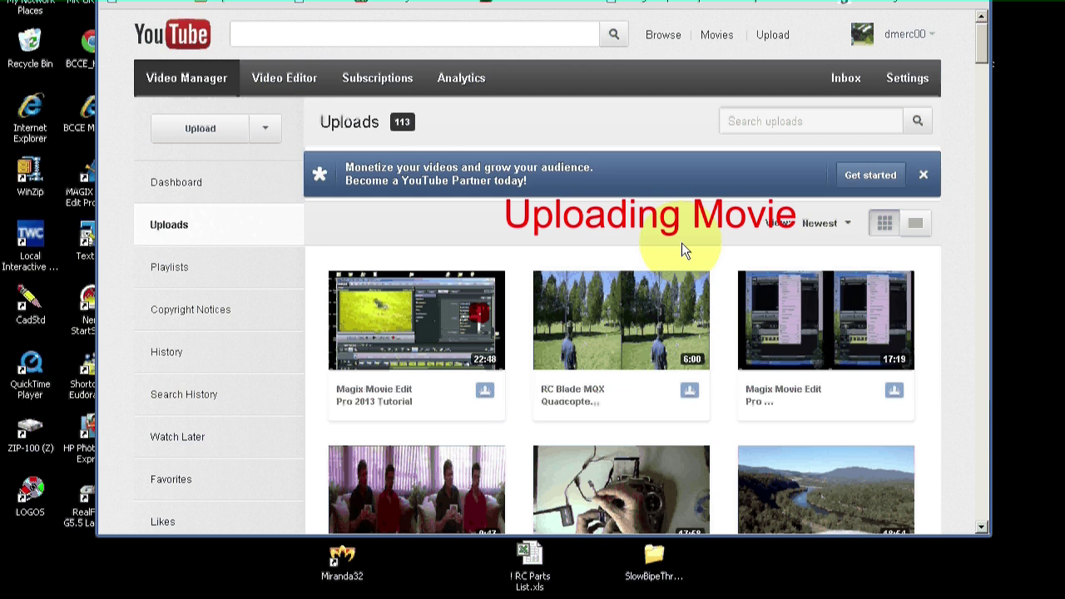
Pick 3D Railway Sample.mp4 from the drive root in YouTube's uploader and start uploading
click(770, 37)
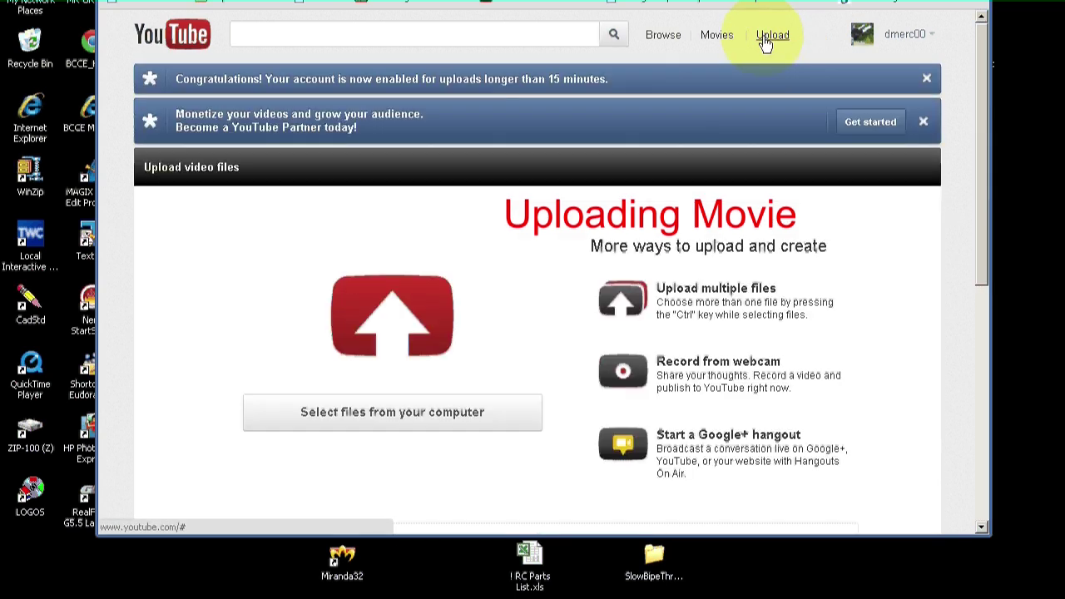
click(381, 412)
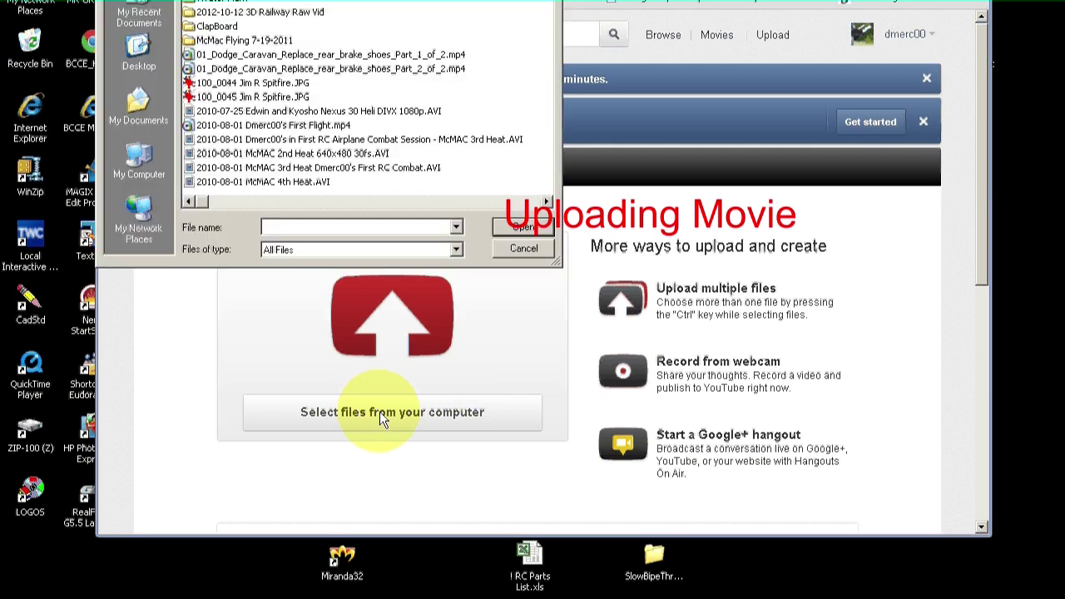
click(402, 2)
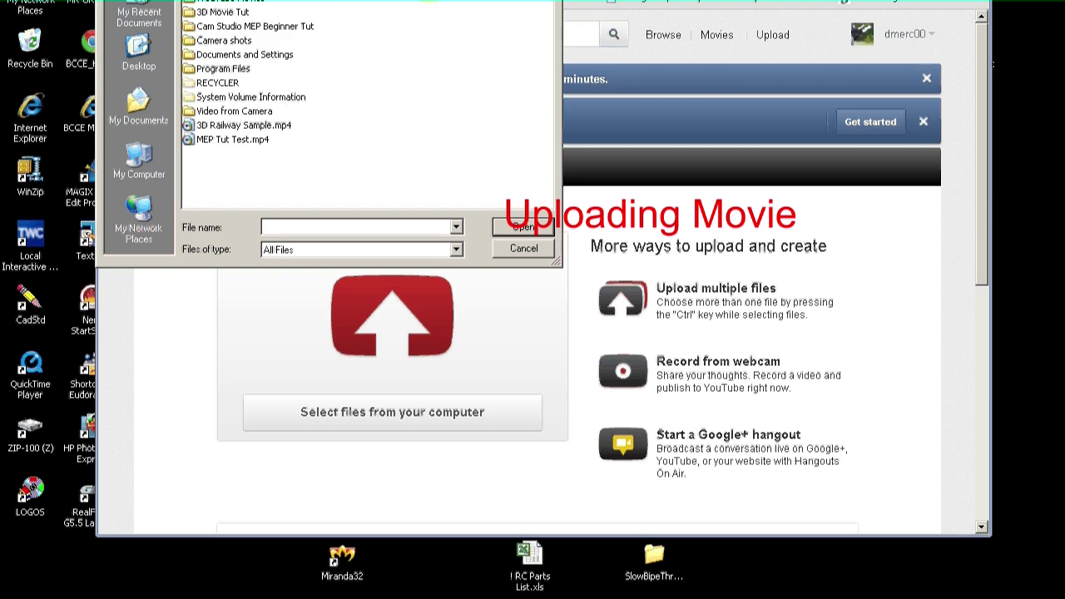
click(245, 126)
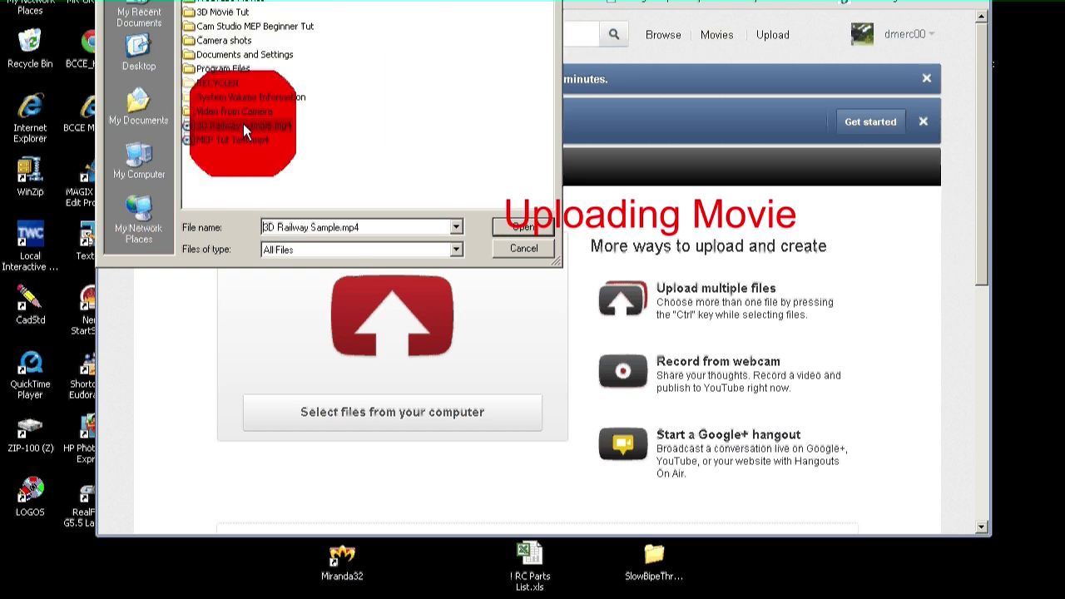
click(516, 229)
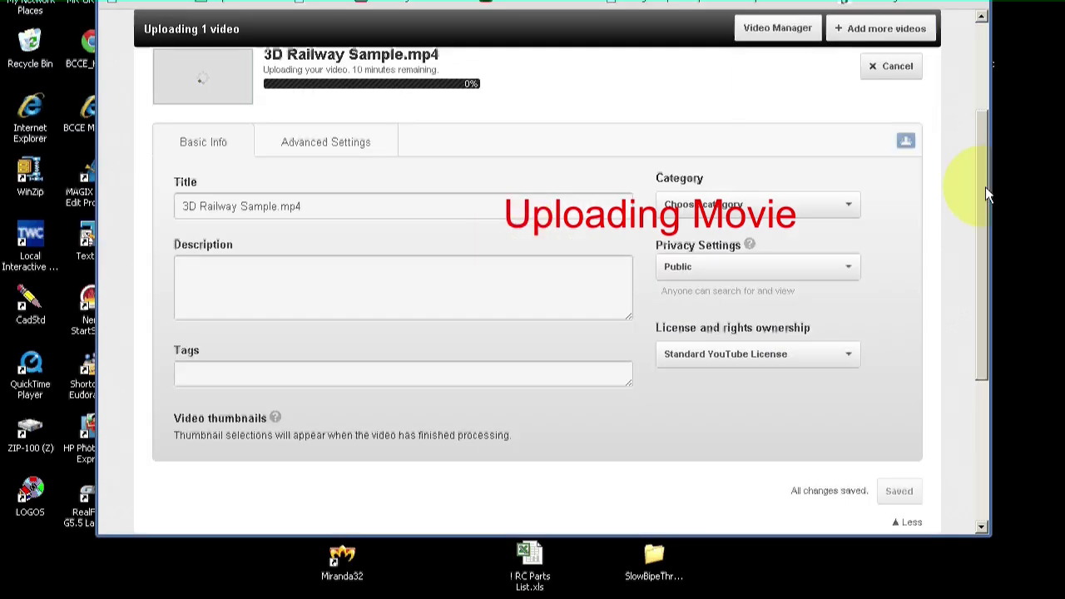
Remove .mp4 from the title so it reads 3D Railway Sample
drag(985, 187, 975, 169)
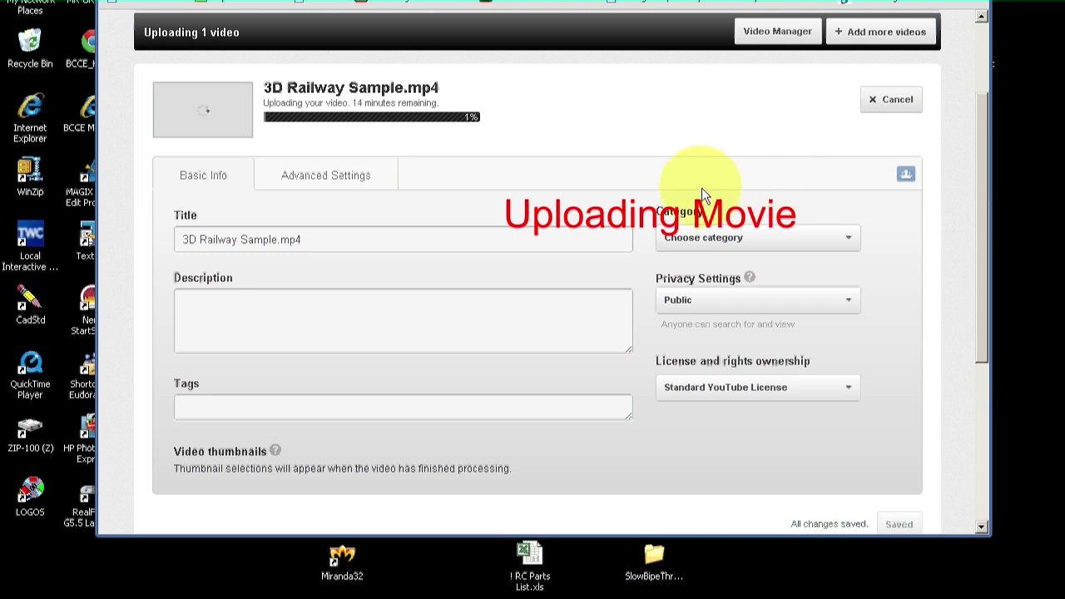
click(317, 242)
key(BackSpace)
key(BackSpace)
key(BackSpace)
key(BackSpace)
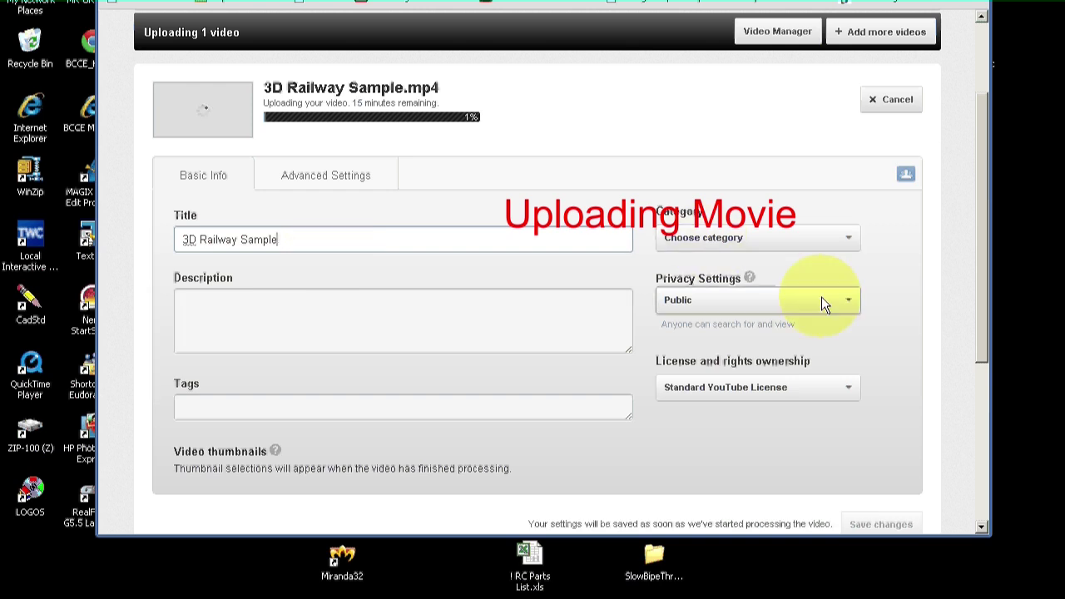
Set the video's privacy to Unlisted and its category to Howto & Style
click(851, 303)
click(718, 336)
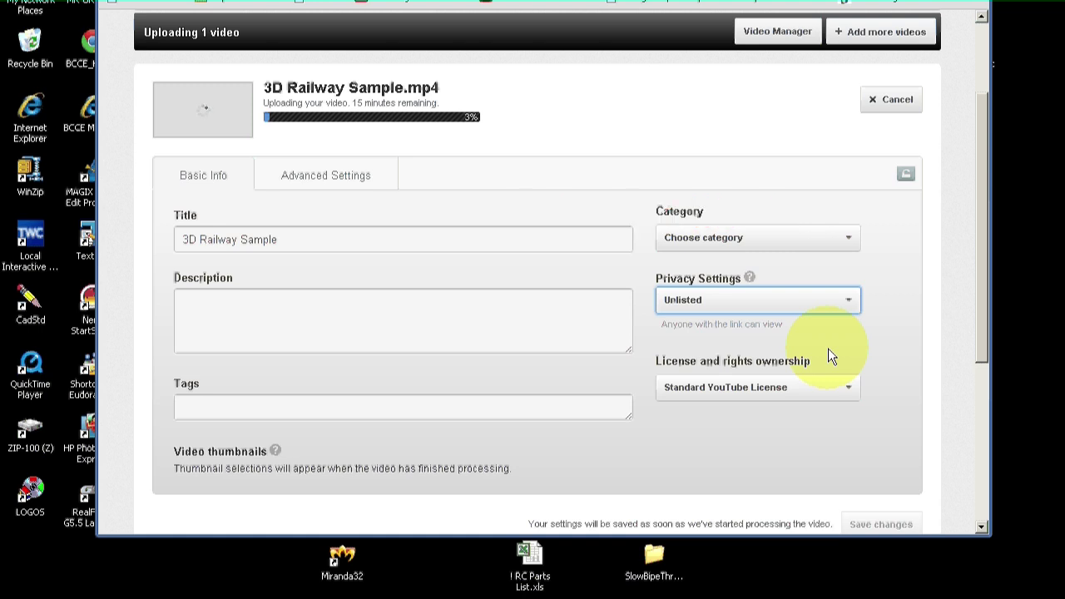
click(848, 239)
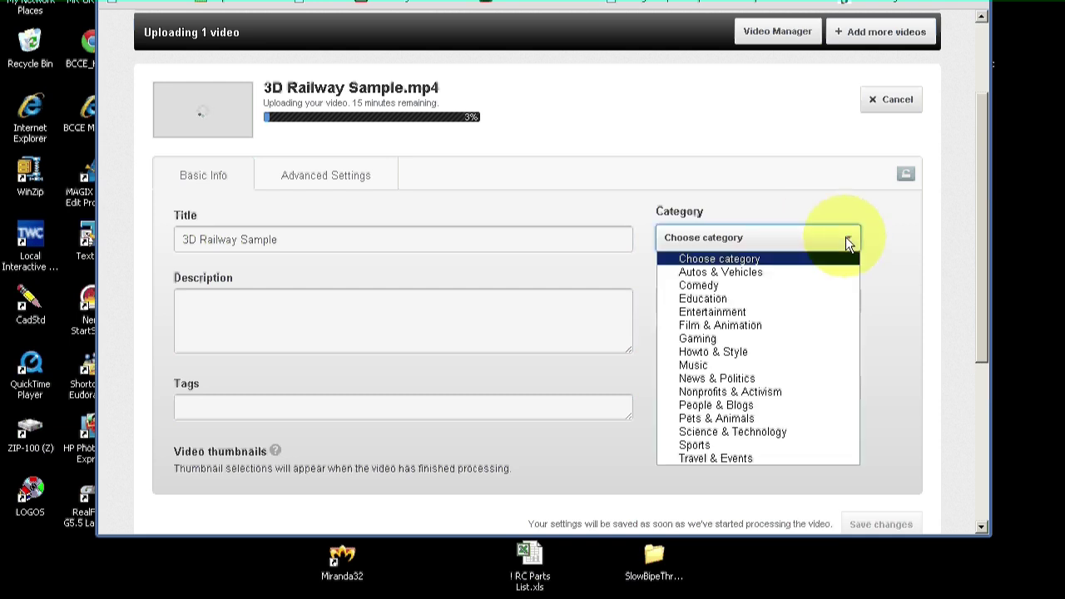
click(715, 352)
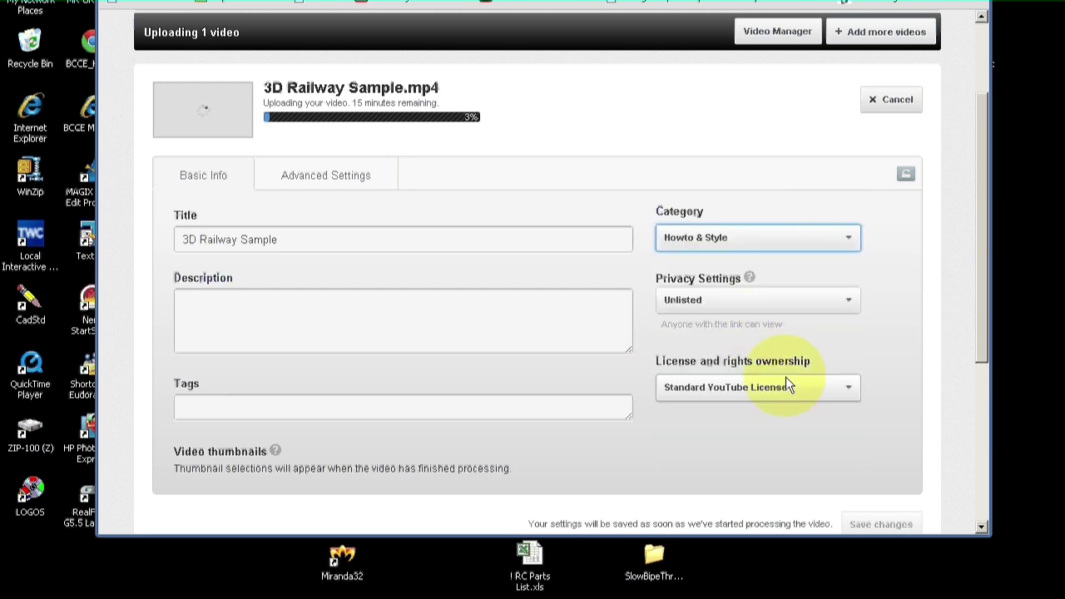
scroll(728, 434, down, 2)
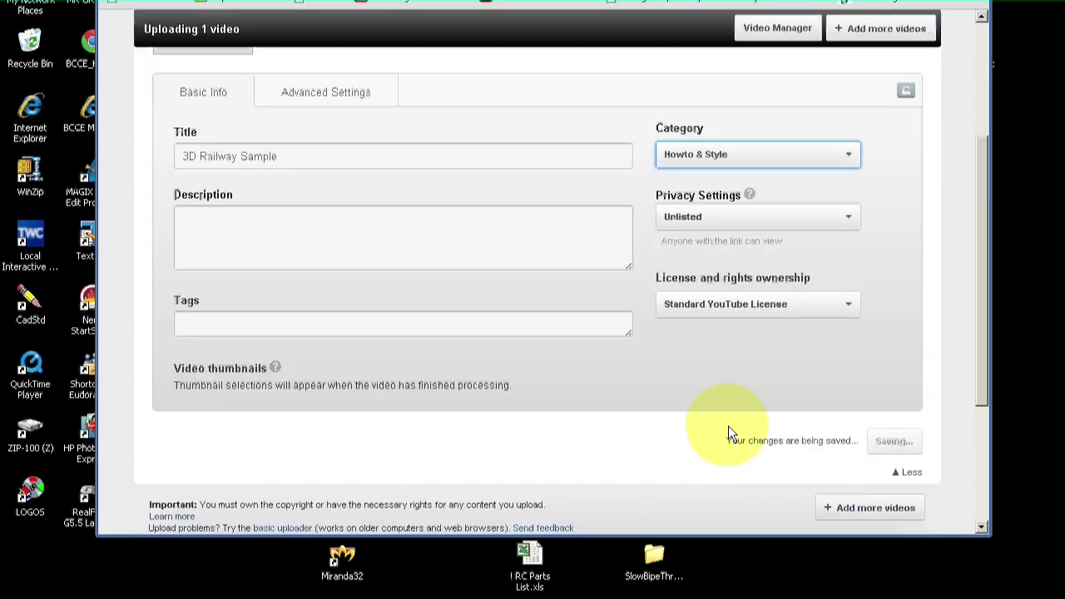
scroll(729, 433, down, 3)
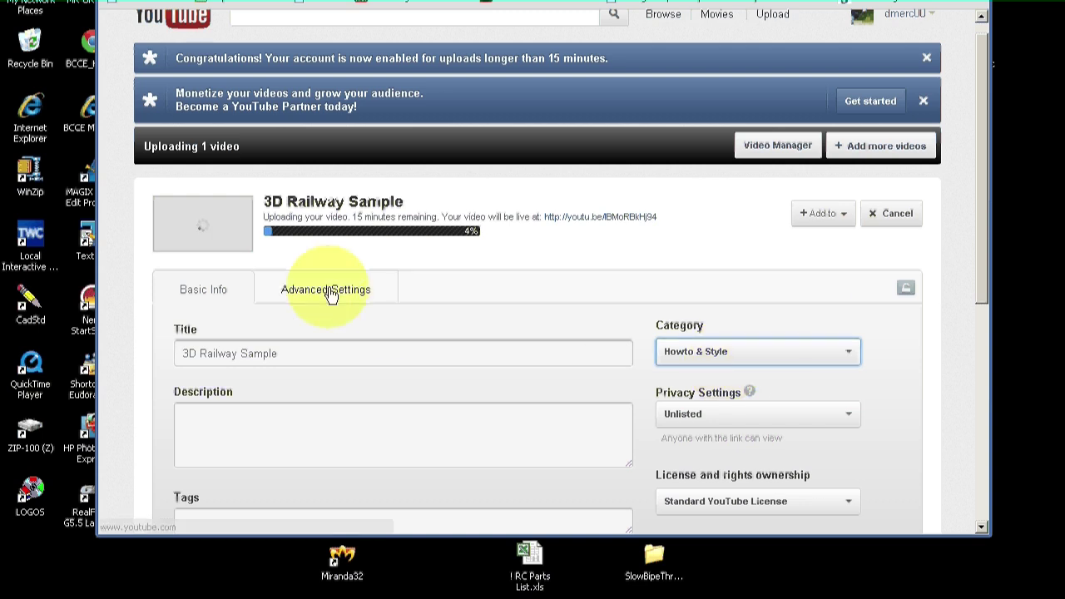
In Advanced Settings, mark the video as already 3D, side by side with left video on left
click(328, 290)
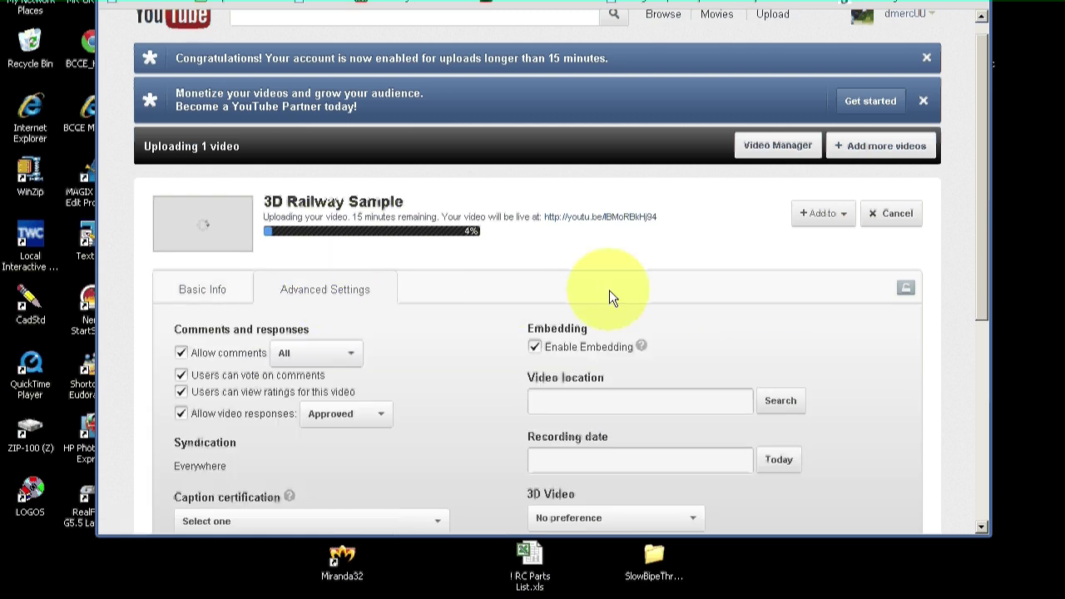
scroll(609, 297, down, 3)
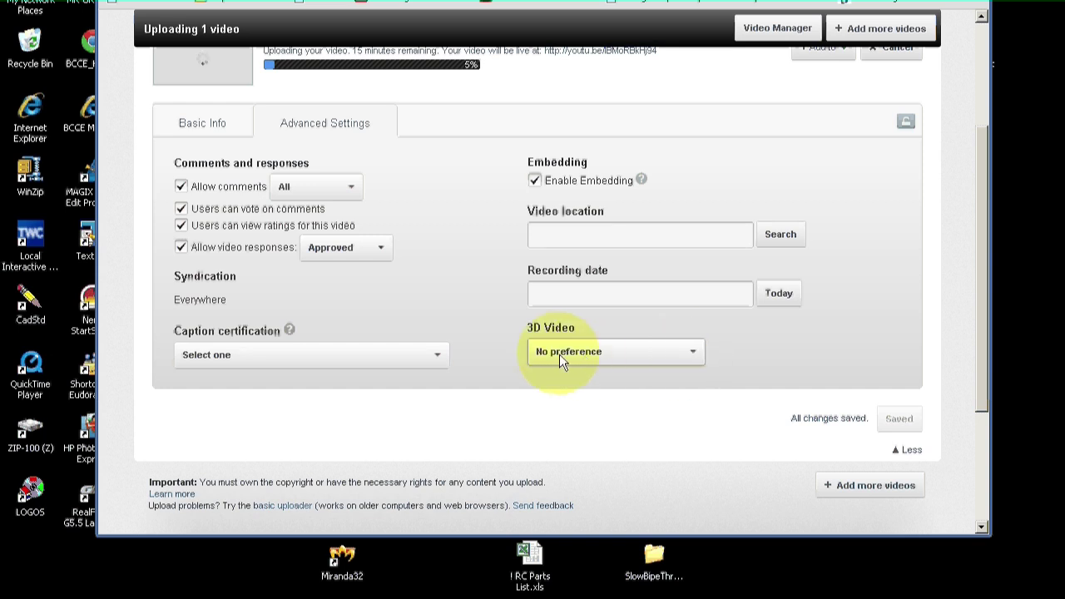
click(691, 353)
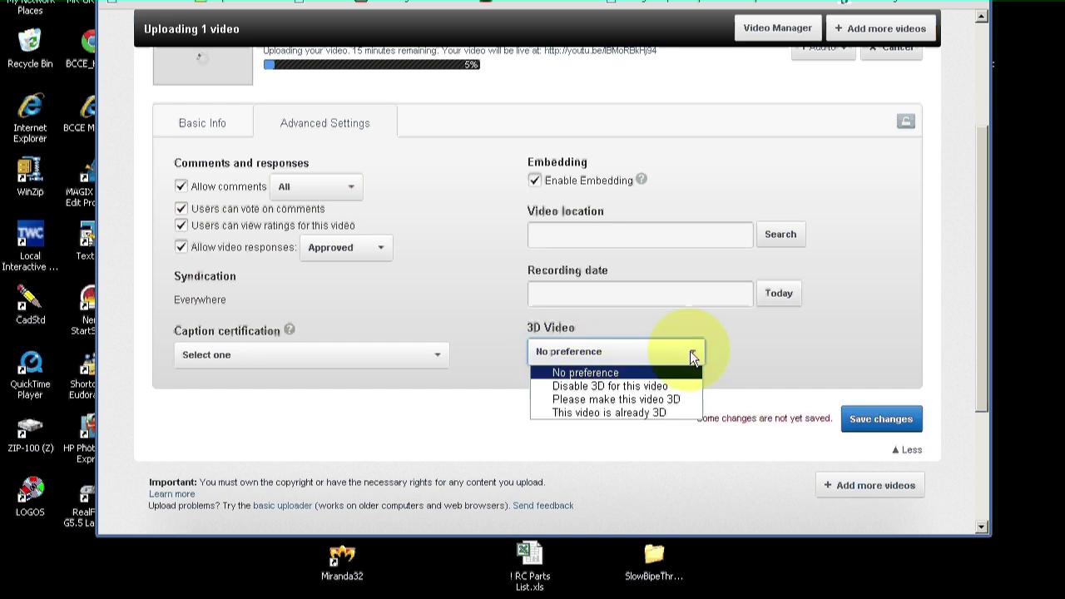
click(645, 413)
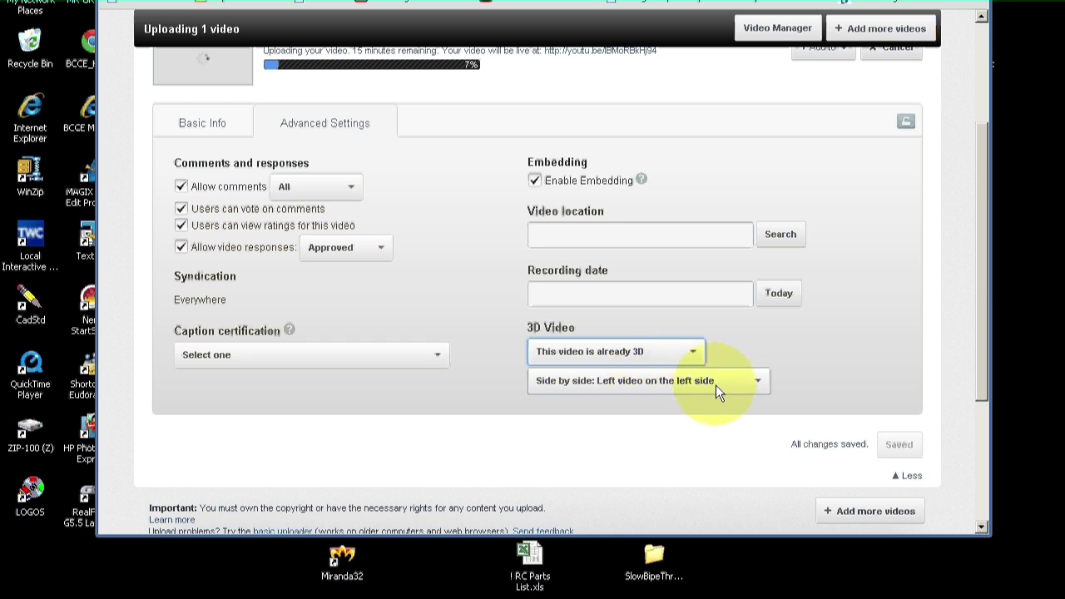
click(761, 382)
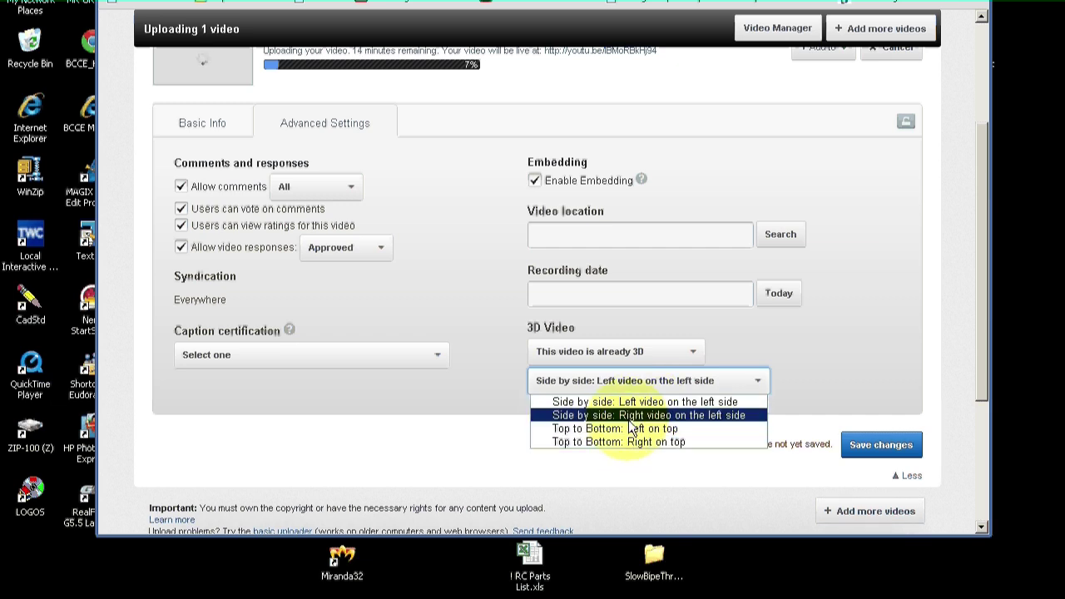
click(628, 375)
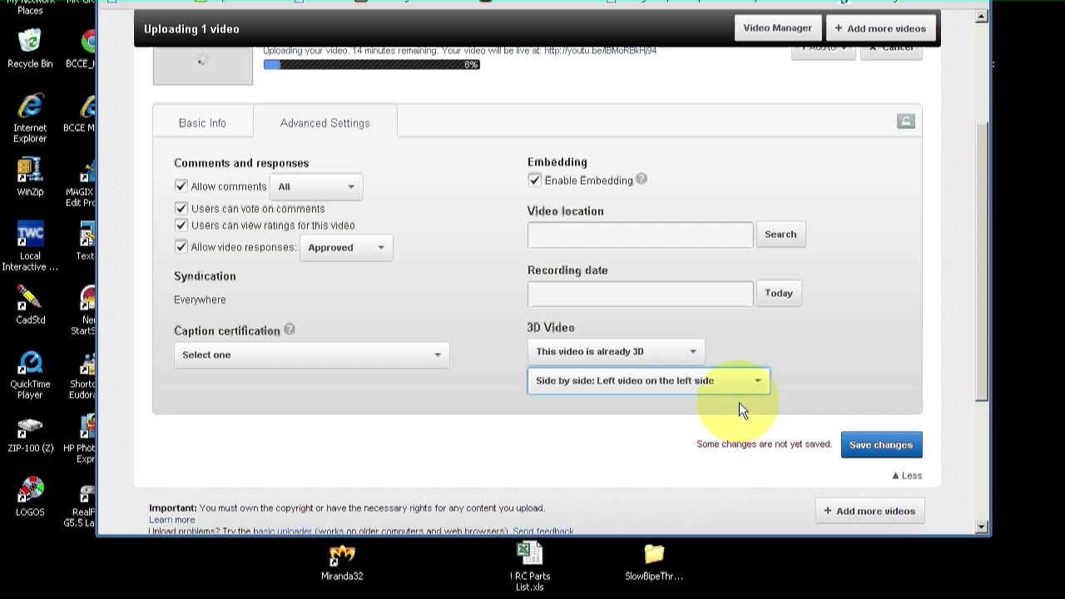
Save the 3D settings, then add description and tags 'Sample 3D Video' under Basic Info
click(899, 445)
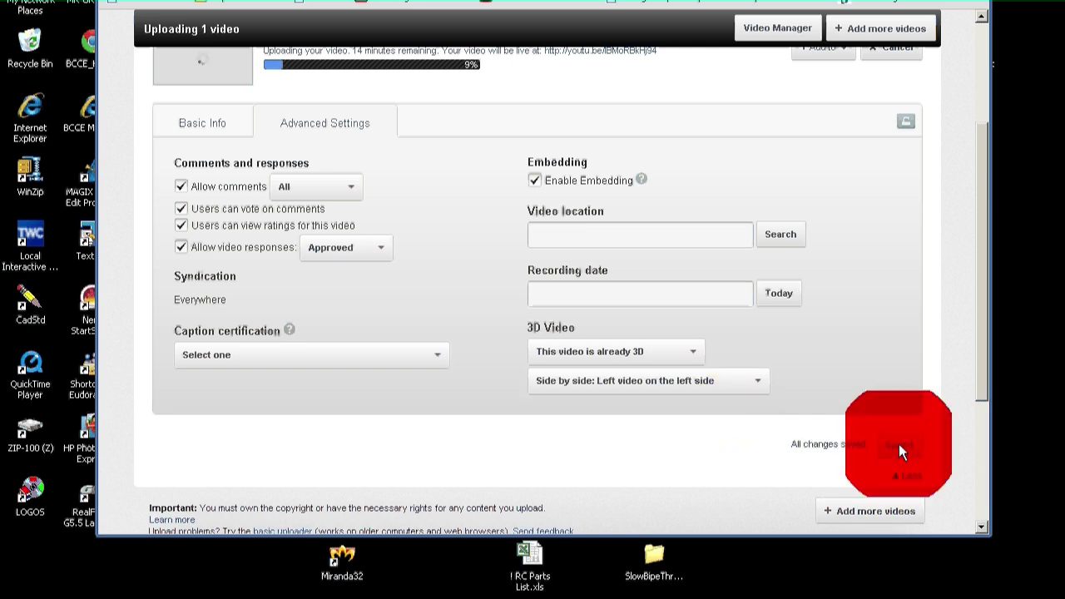
click(200, 122)
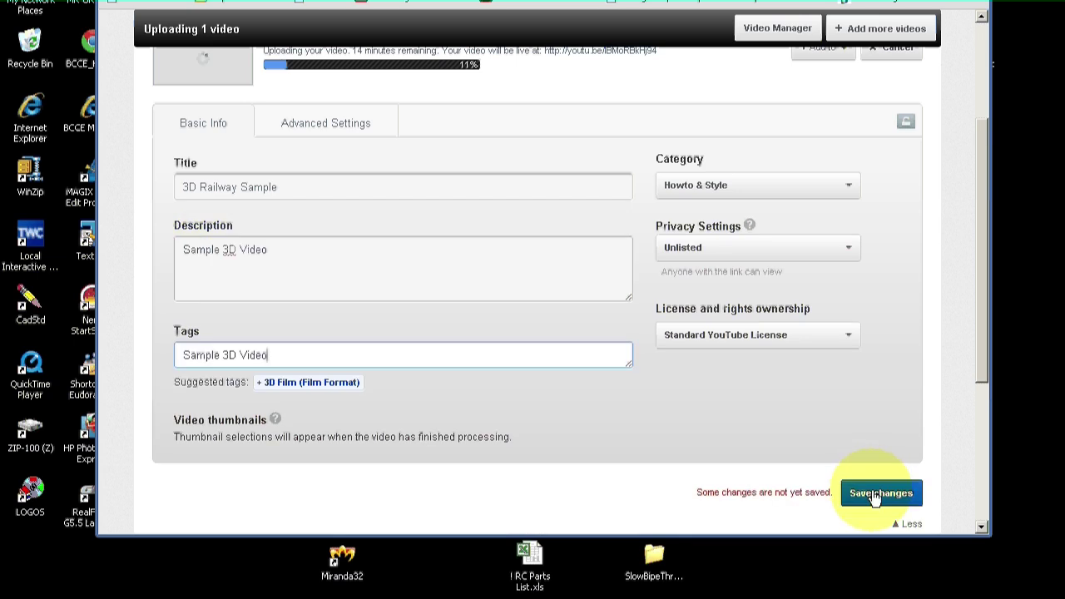
click(866, 492)
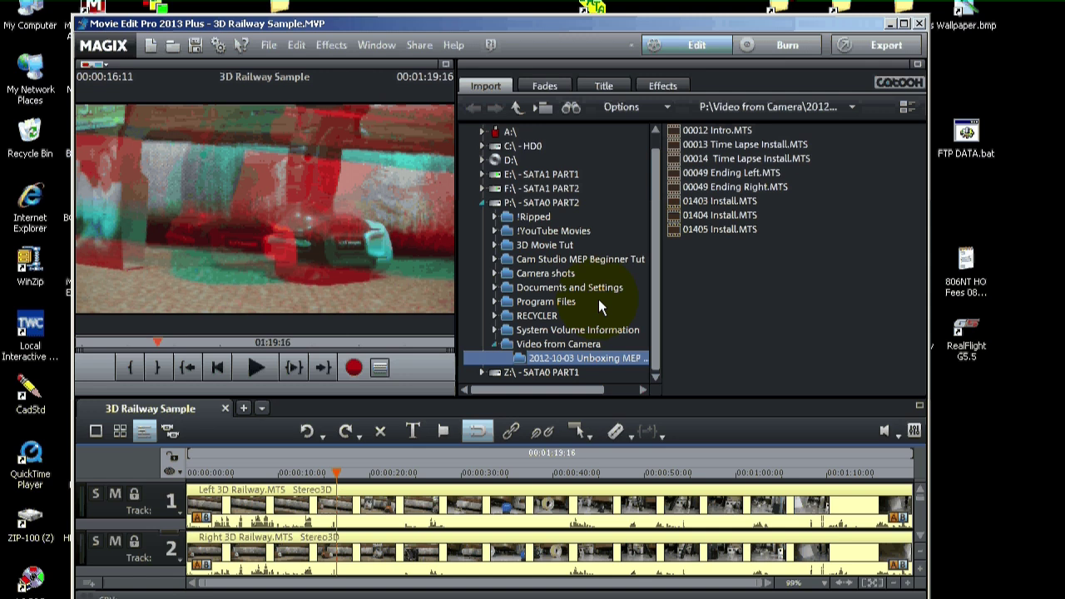
Open the Stereo3D Aligning controls and drag the rotation to straighten the left image's tilt
click(659, 83)
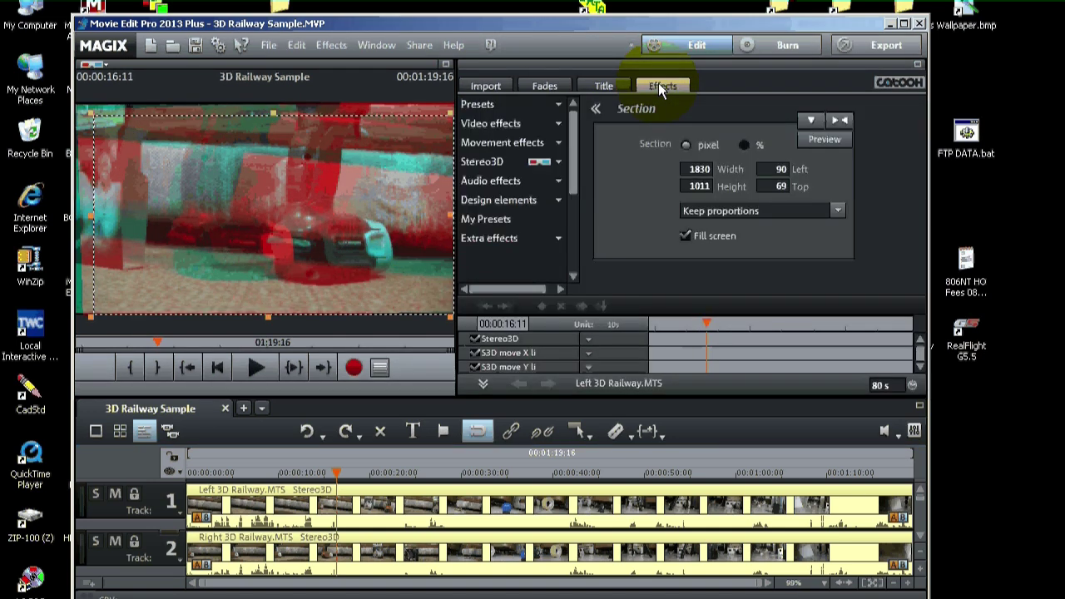
click(565, 163)
click(487, 198)
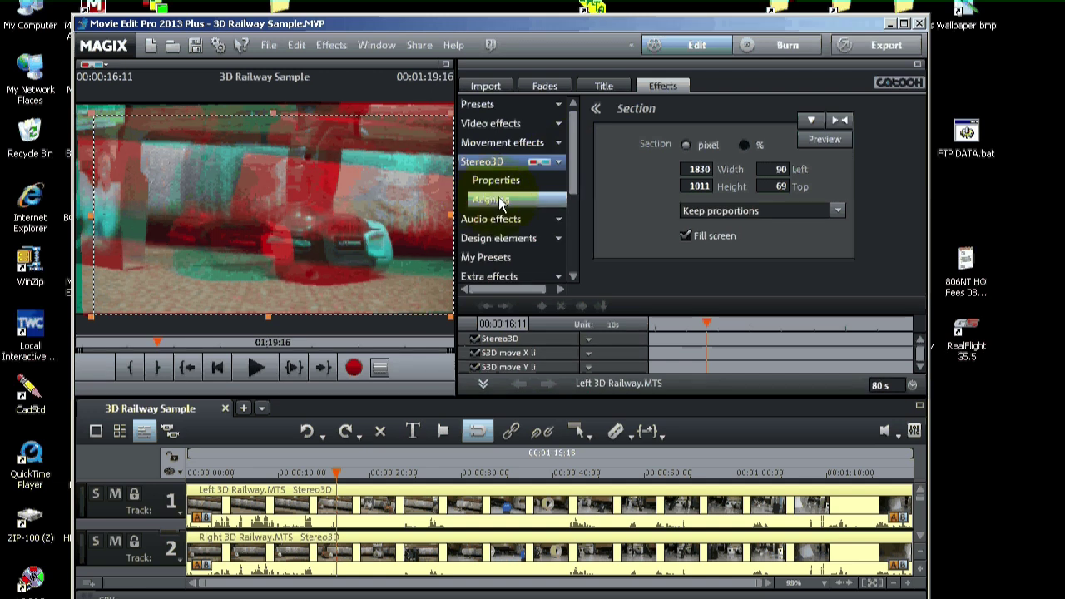
click(500, 200)
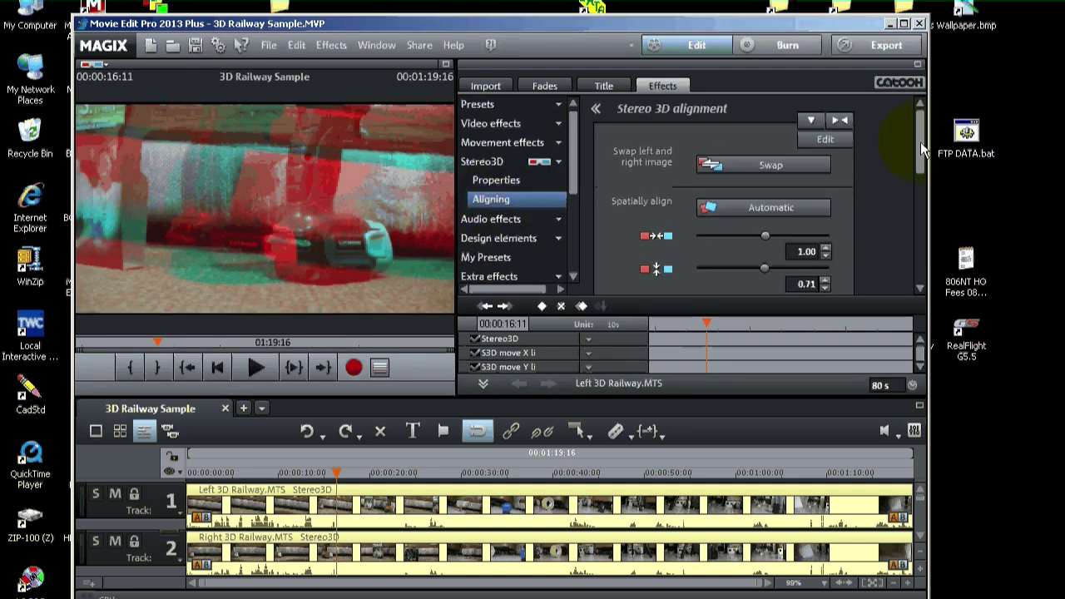
drag(921, 149, 915, 169)
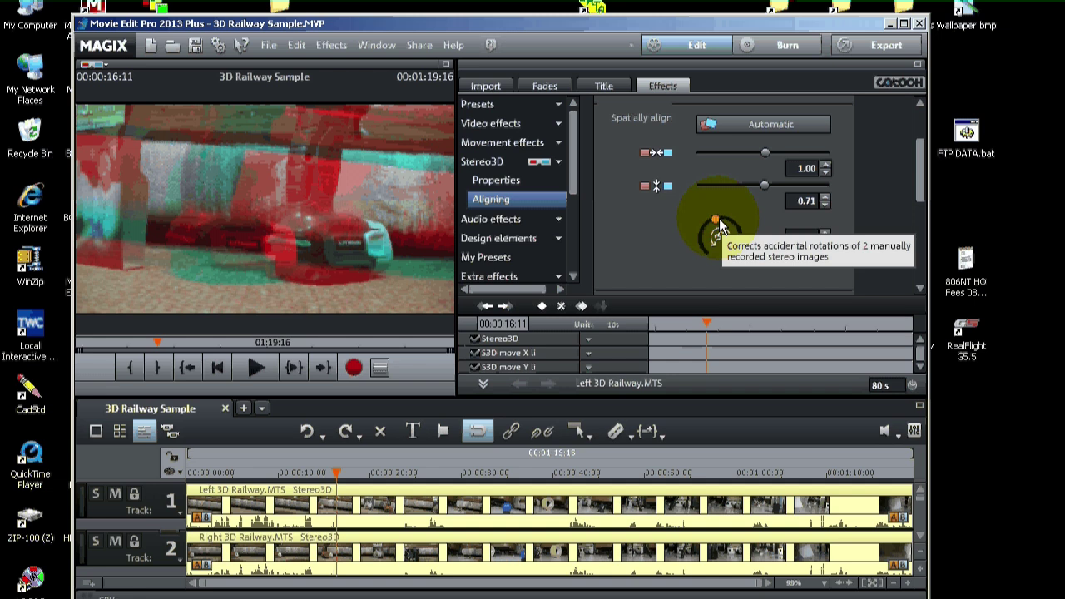
mouse_move(719, 218)
mouse_down()
mouse_move(719, 234)
mouse_move(713, 213)
mouse_up()
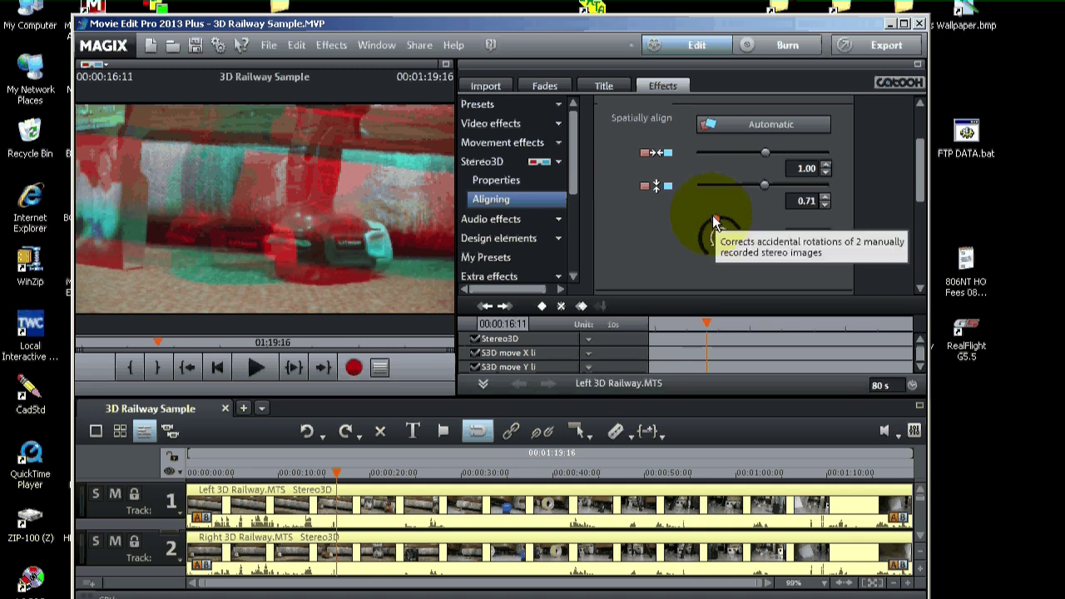
drag(715, 215, 715, 214)
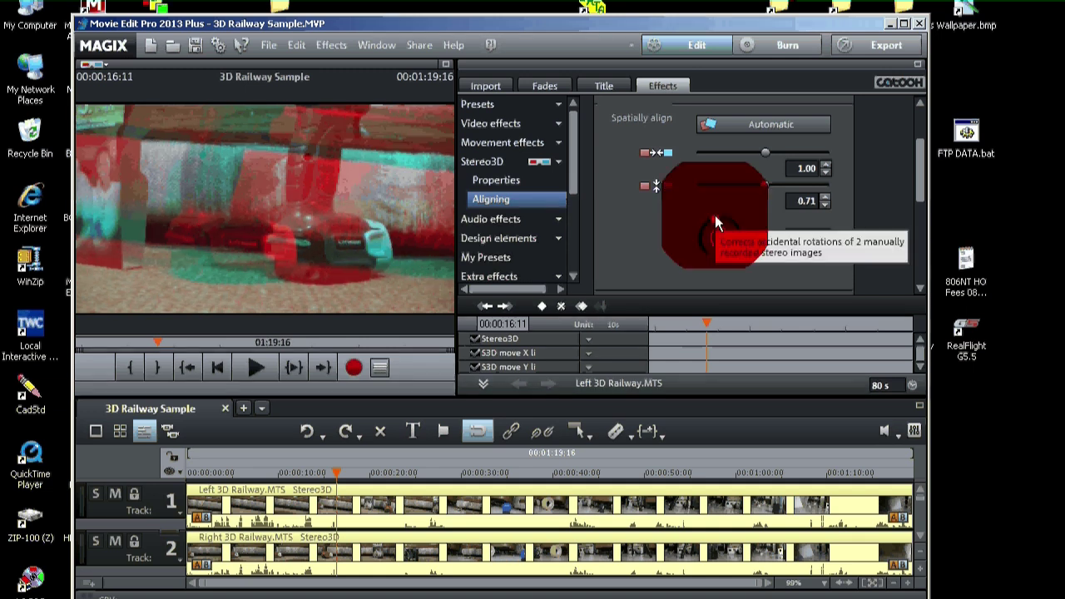
drag(715, 214, 702, 212)
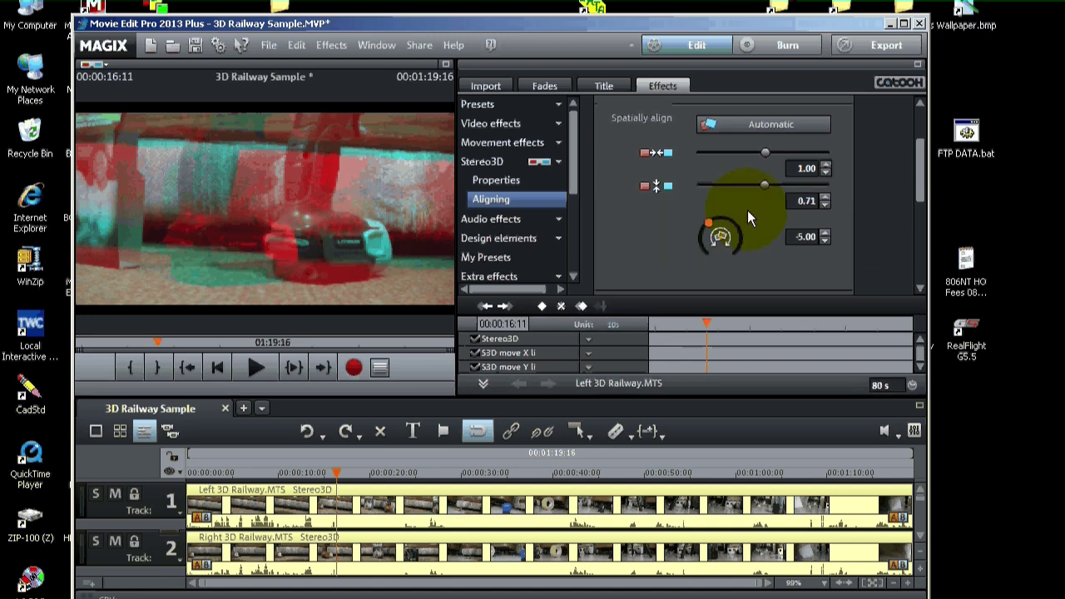
Step the rotation value down to -5.90, then back up to -5.50
click(823, 239)
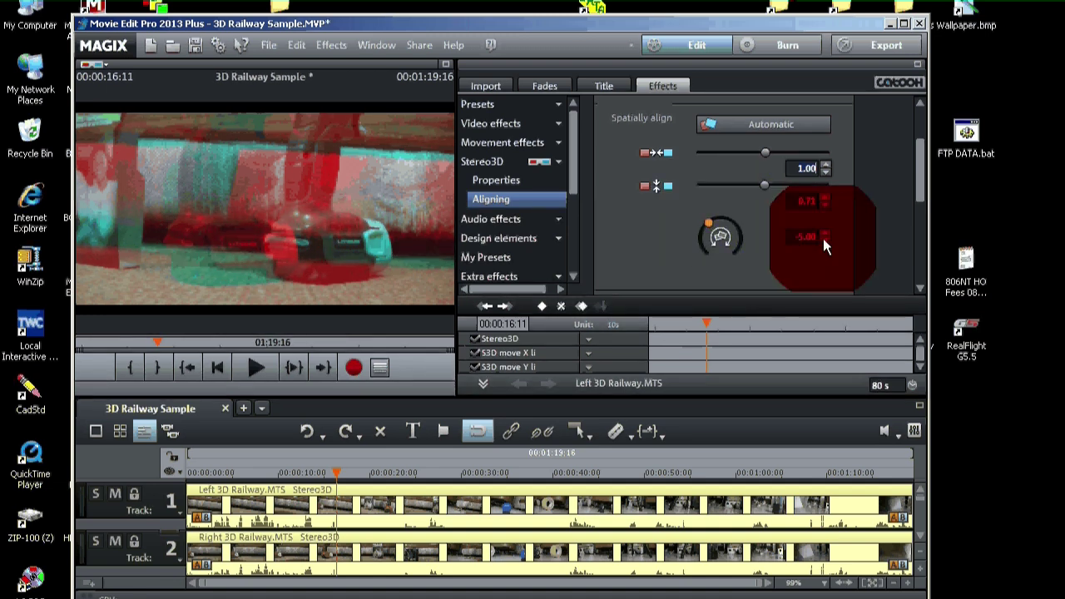
click(823, 240)
click(824, 240)
click(825, 240)
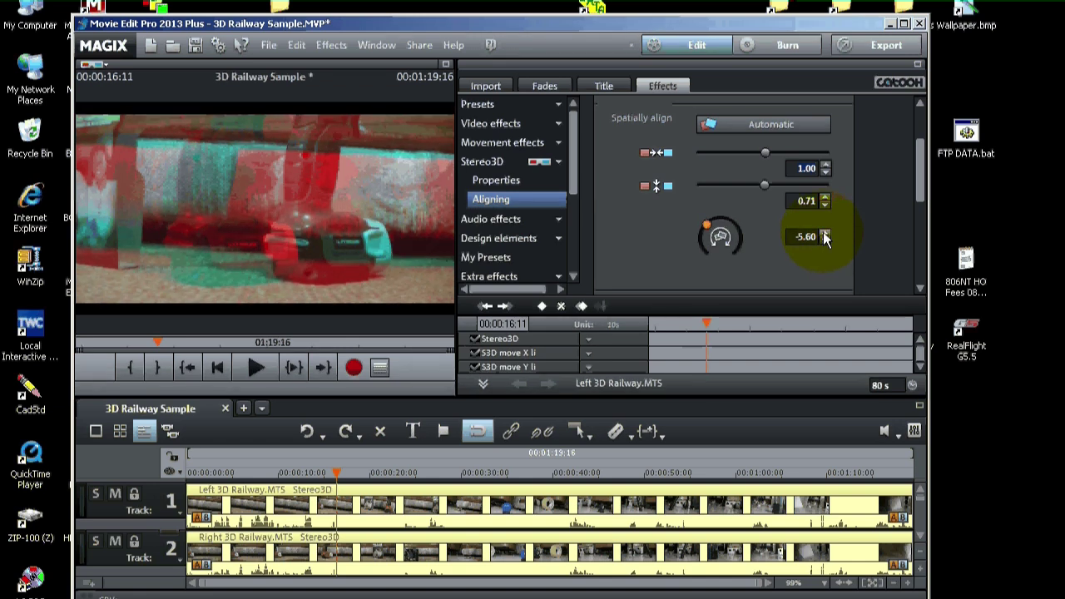
click(824, 241)
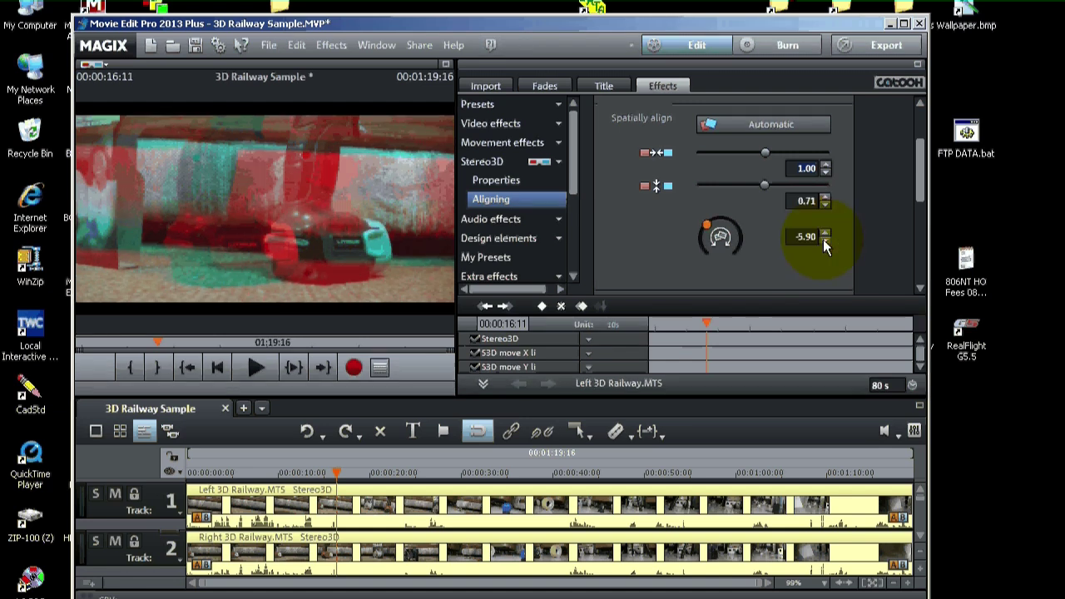
click(824, 235)
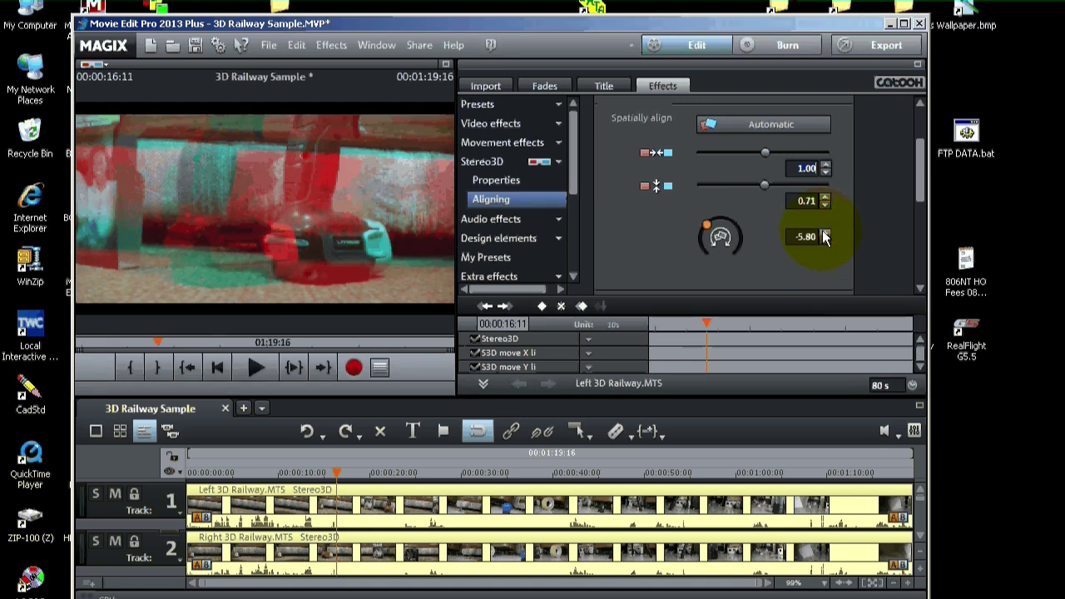
click(824, 235)
click(824, 235)
click(824, 235)
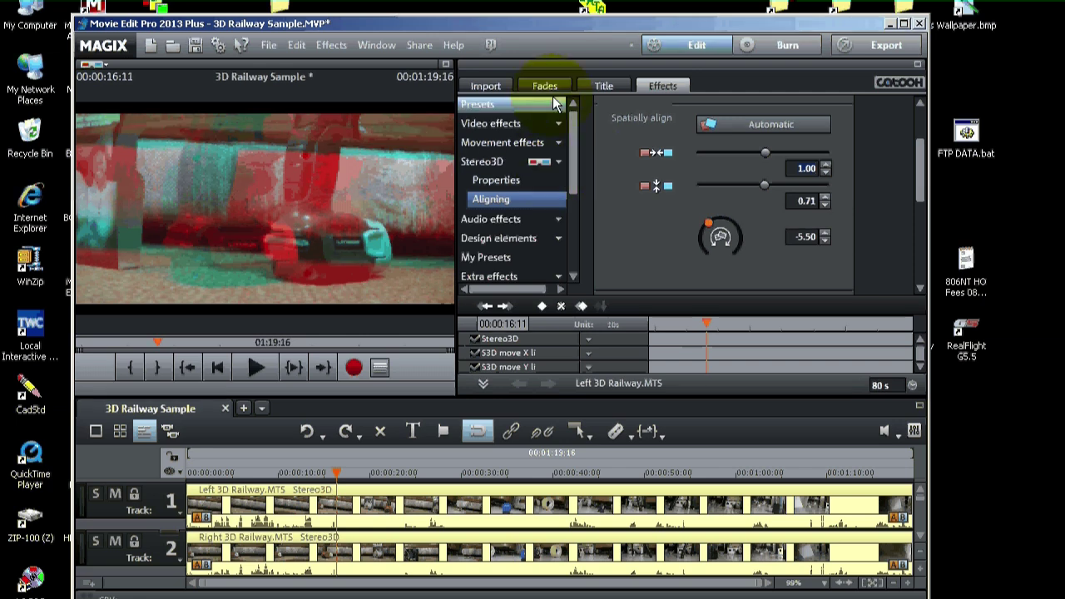
Apply a 16:9 landscape Section crop sized 1689×950 at left 80, top 80
click(559, 145)
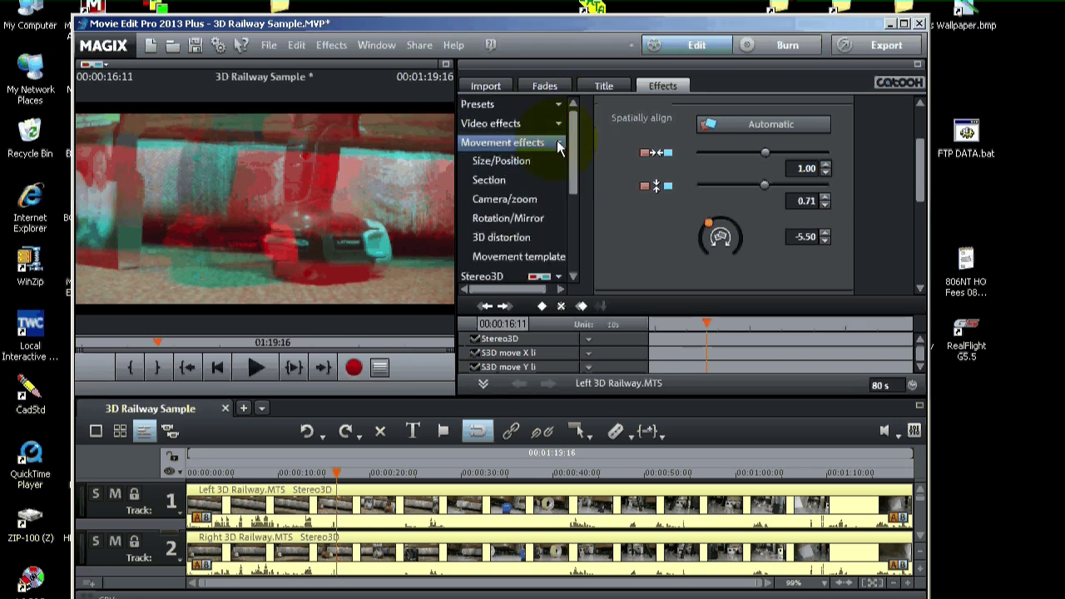
click(495, 185)
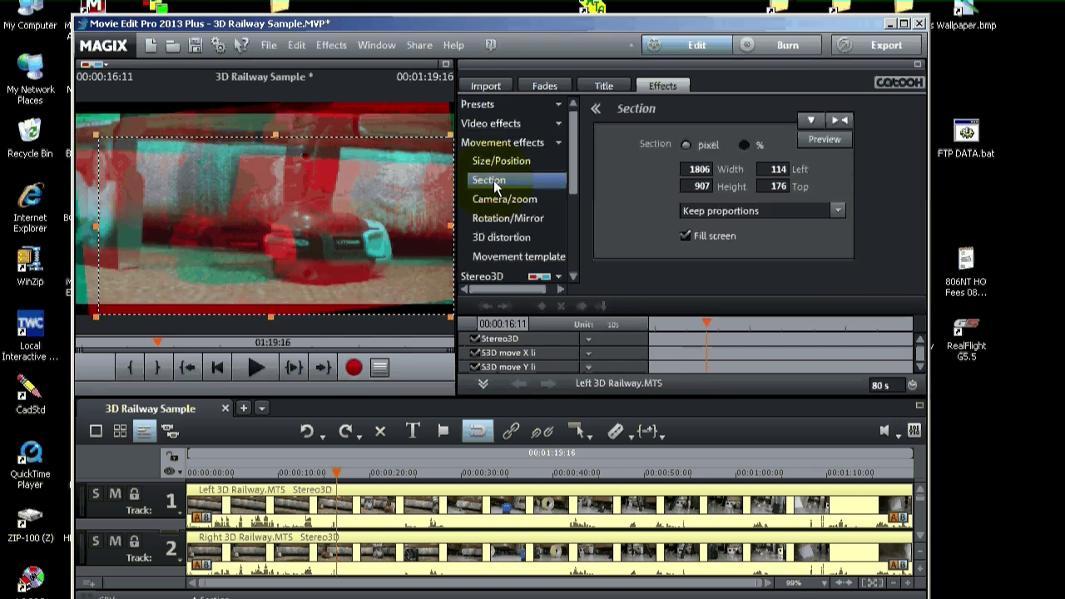
drag(309, 130, 298, 169)
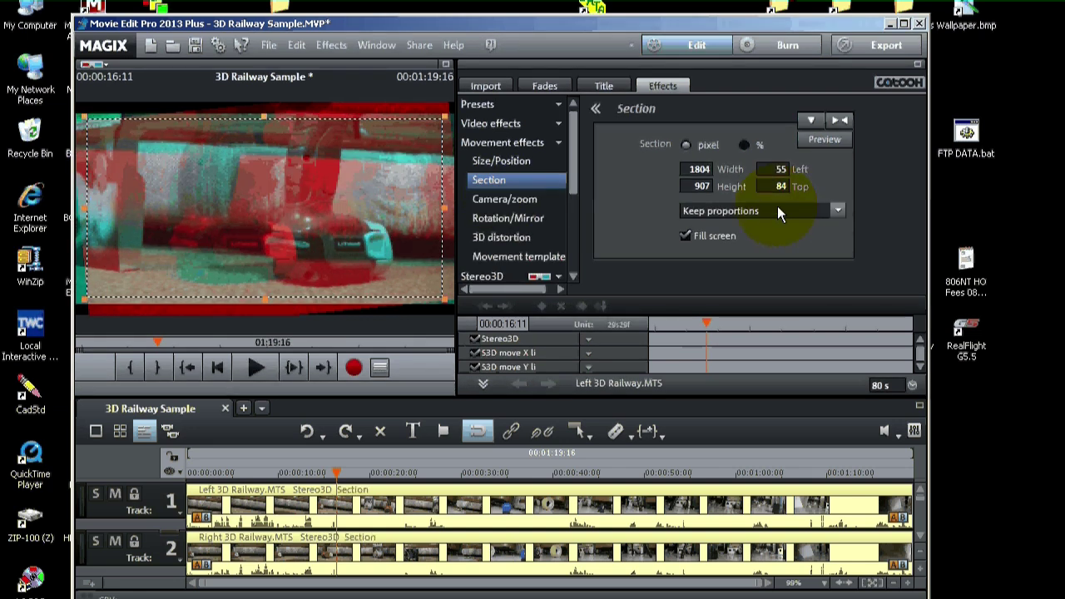
click(843, 208)
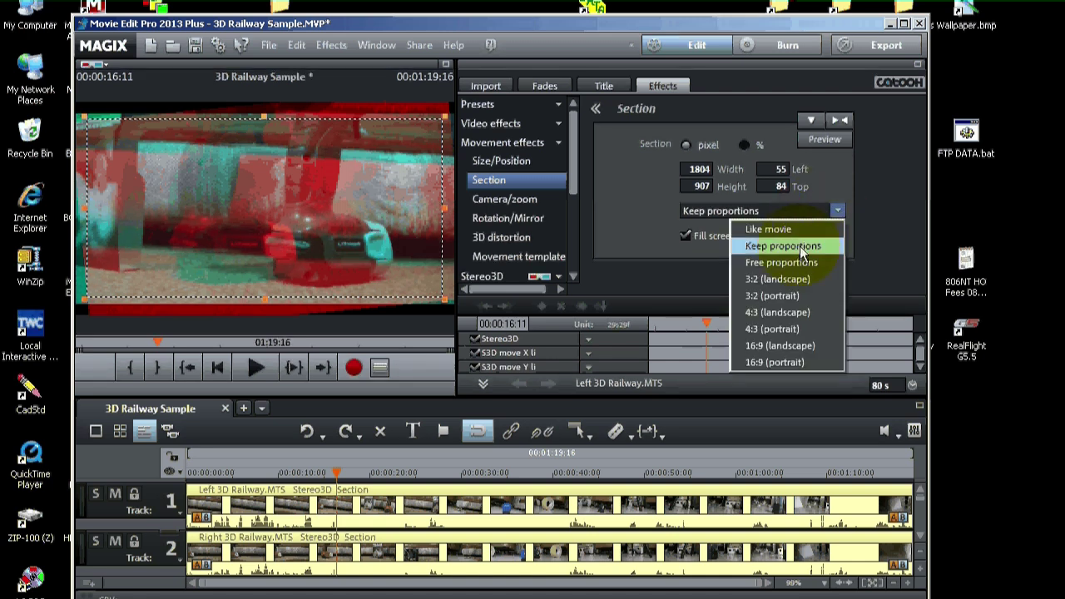
click(783, 345)
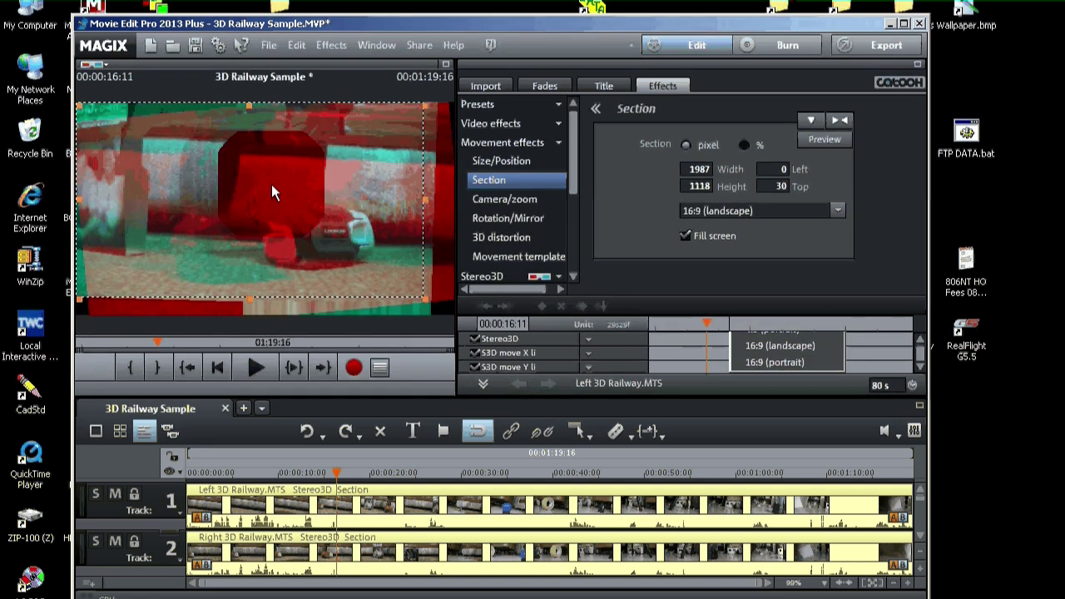
drag(266, 183, 412, 290)
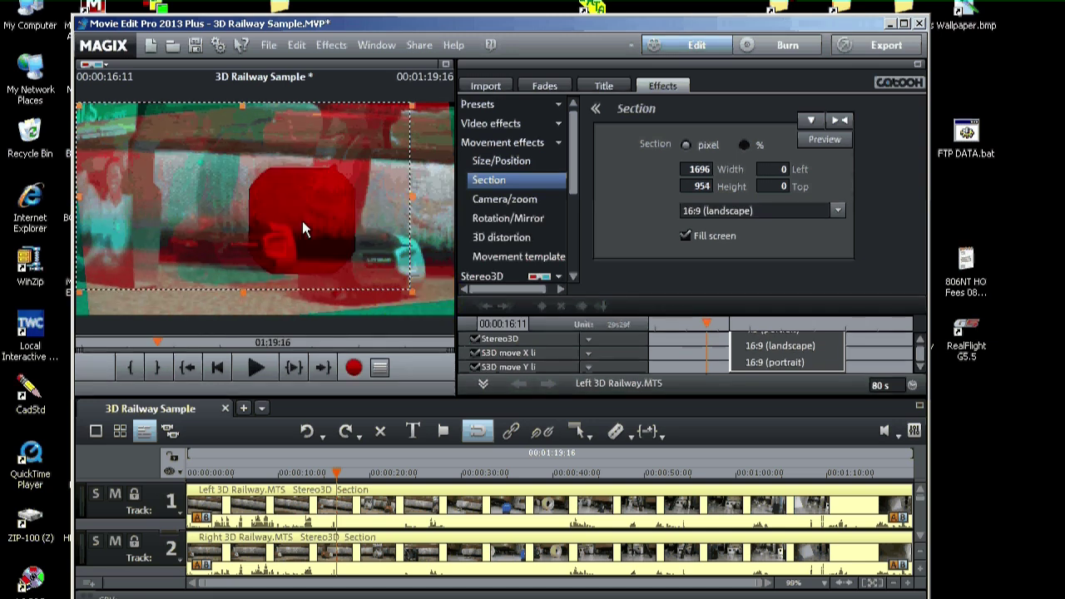
drag(303, 220, 324, 216)
Play the cropped footage in the preview, then stop it
click(254, 369)
click(250, 365)
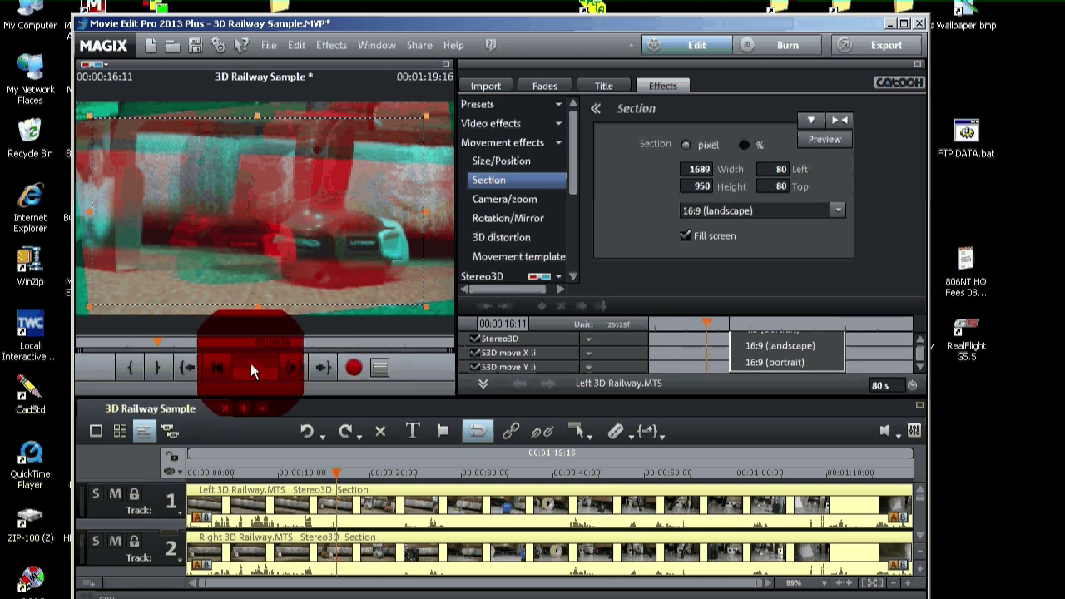
click(251, 363)
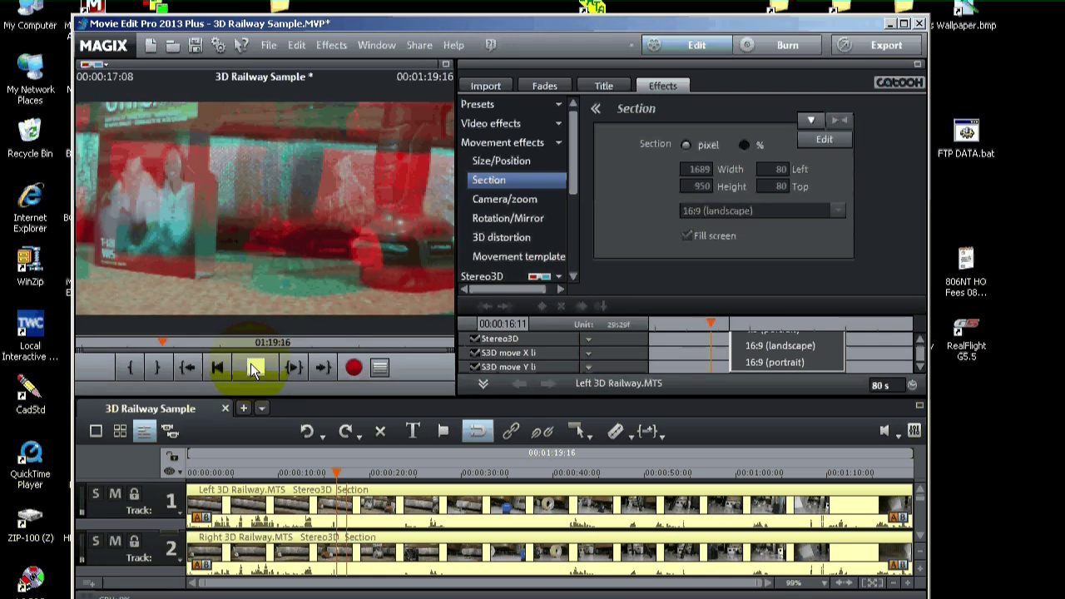
click(253, 368)
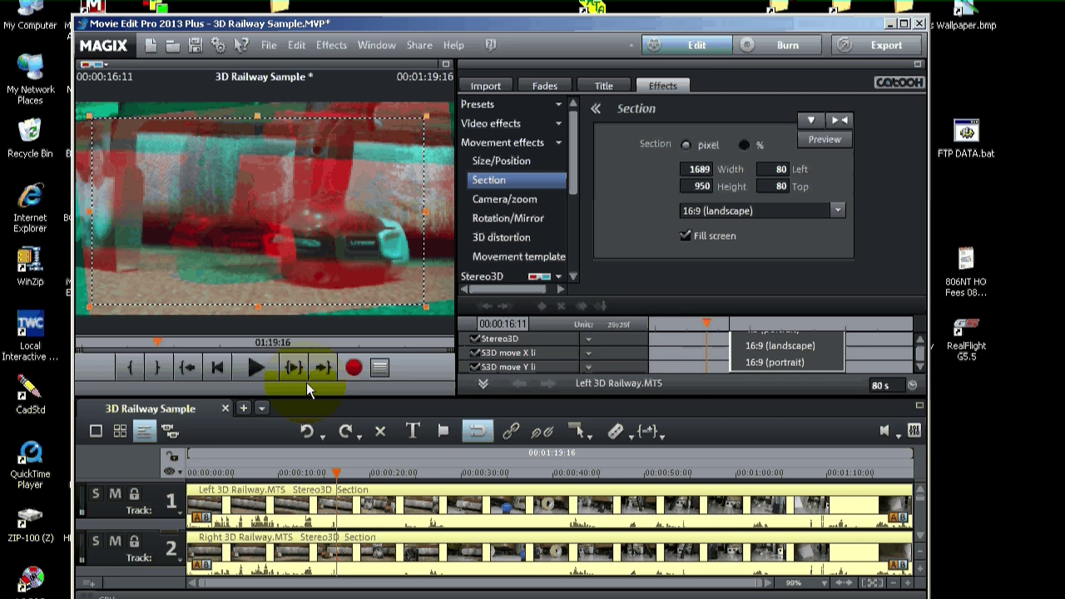
Export the movie as MPEG-4 with Stereo 3D set to Side-by-side at 1280x720
click(271, 47)
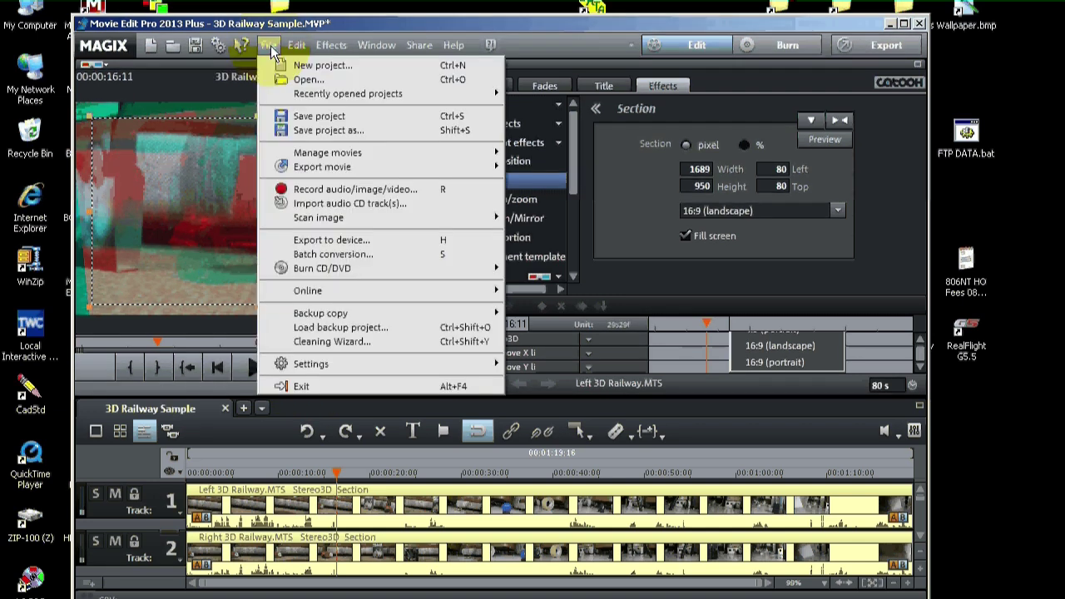
mouse_move(337, 170)
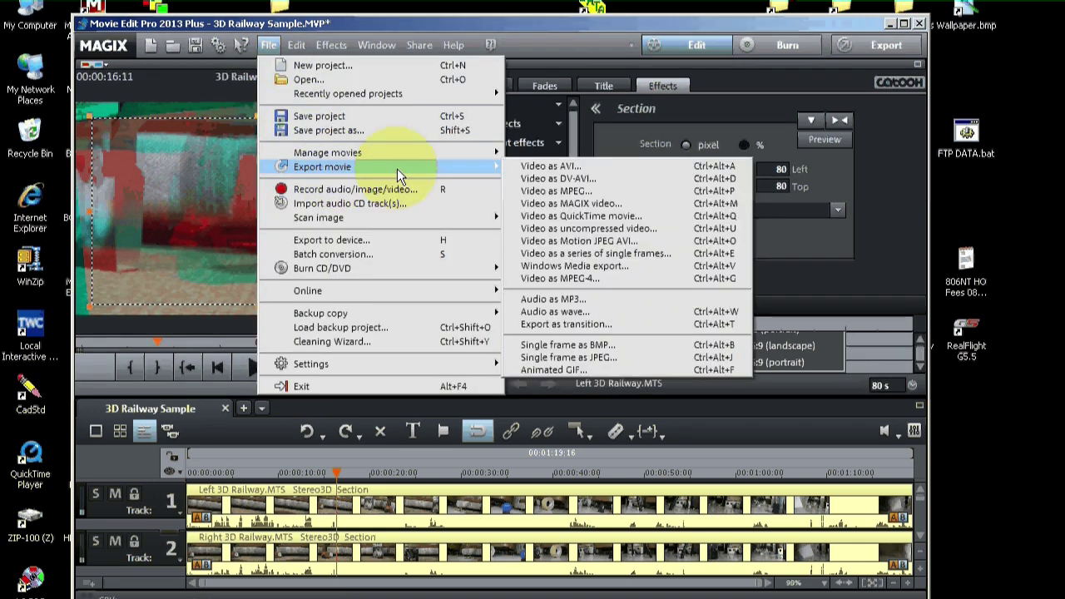
click(554, 280)
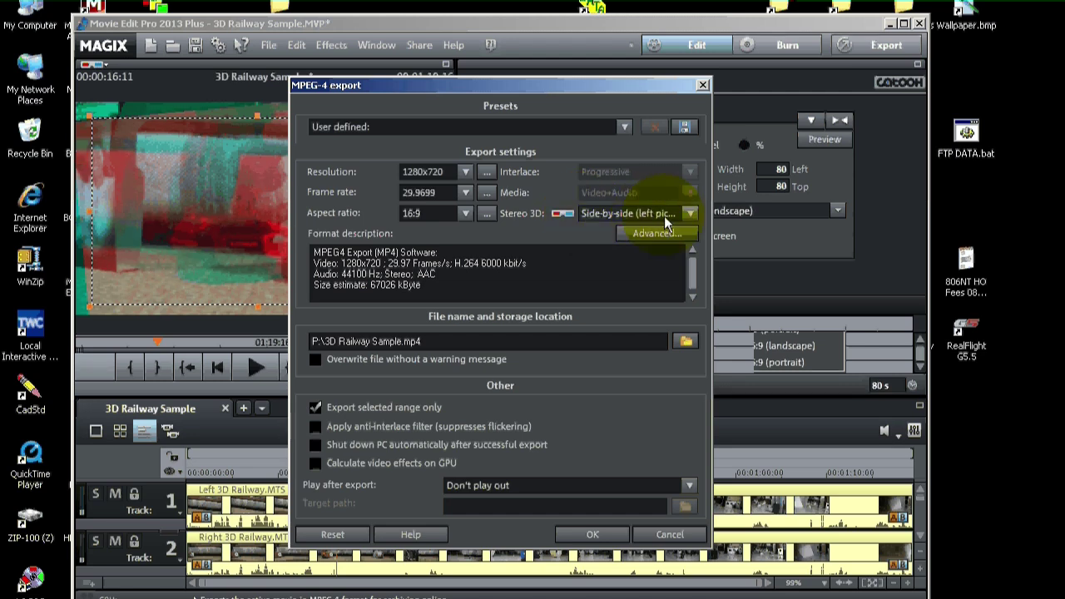
click(594, 533)
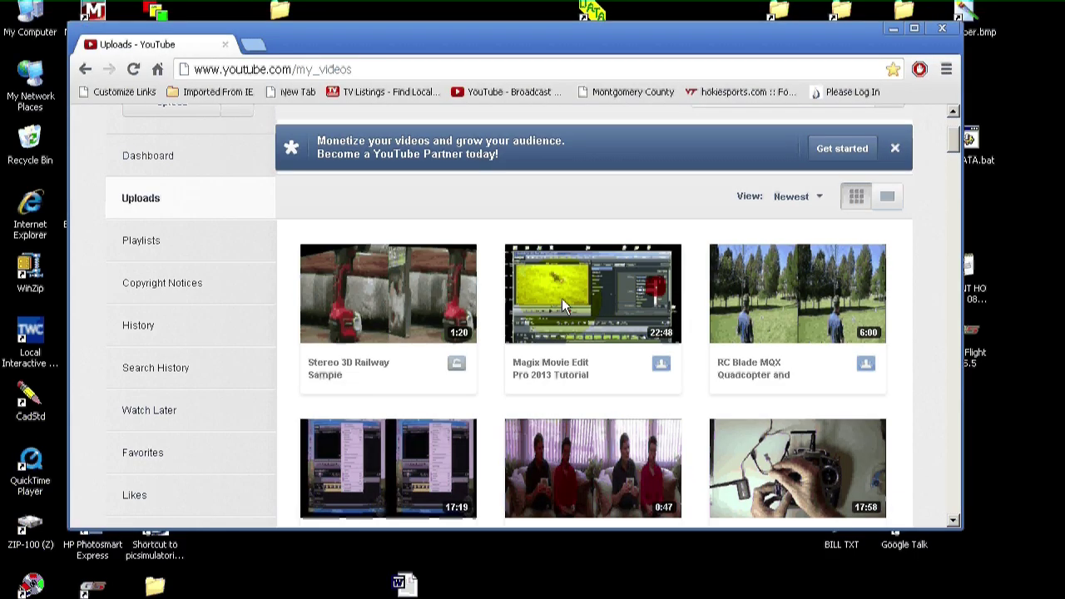
Open the Stereo 3D Railway Sample edit page and play the video, pausing at 0:08
mouse_move(562, 302)
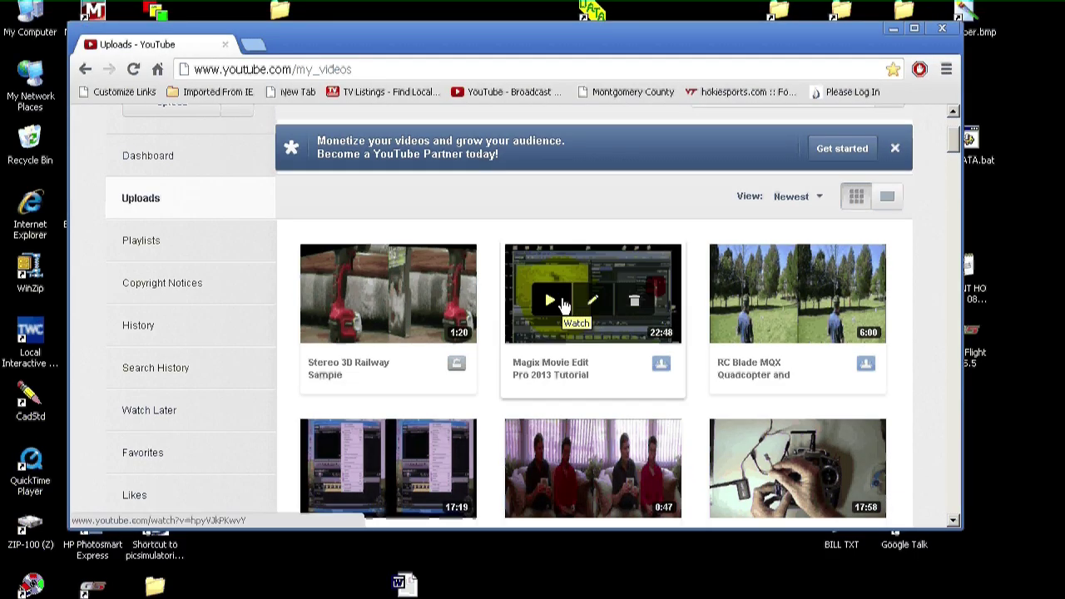
click(353, 352)
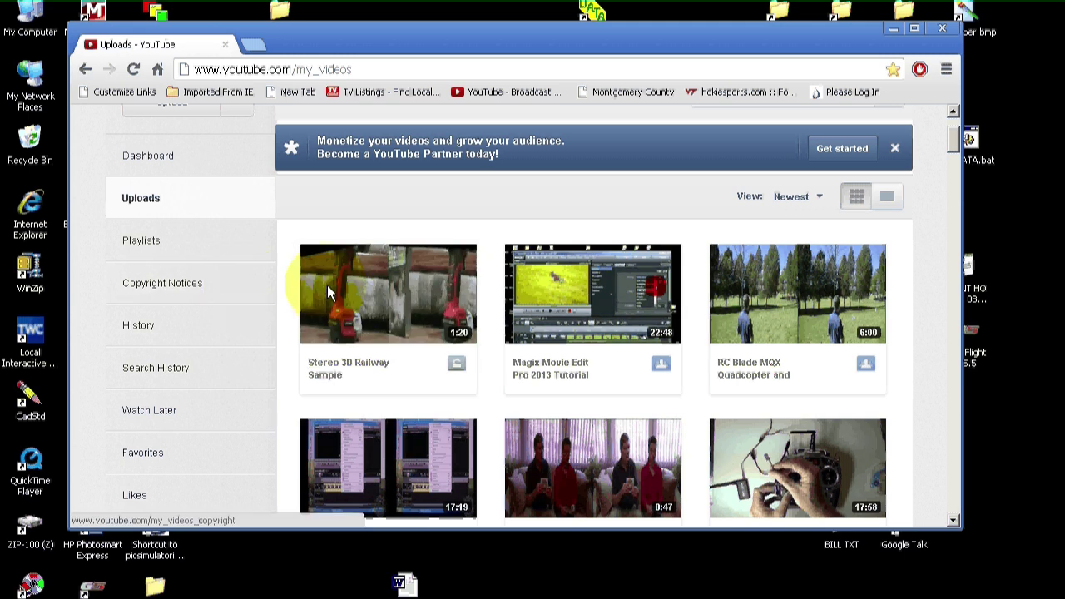
click(385, 297)
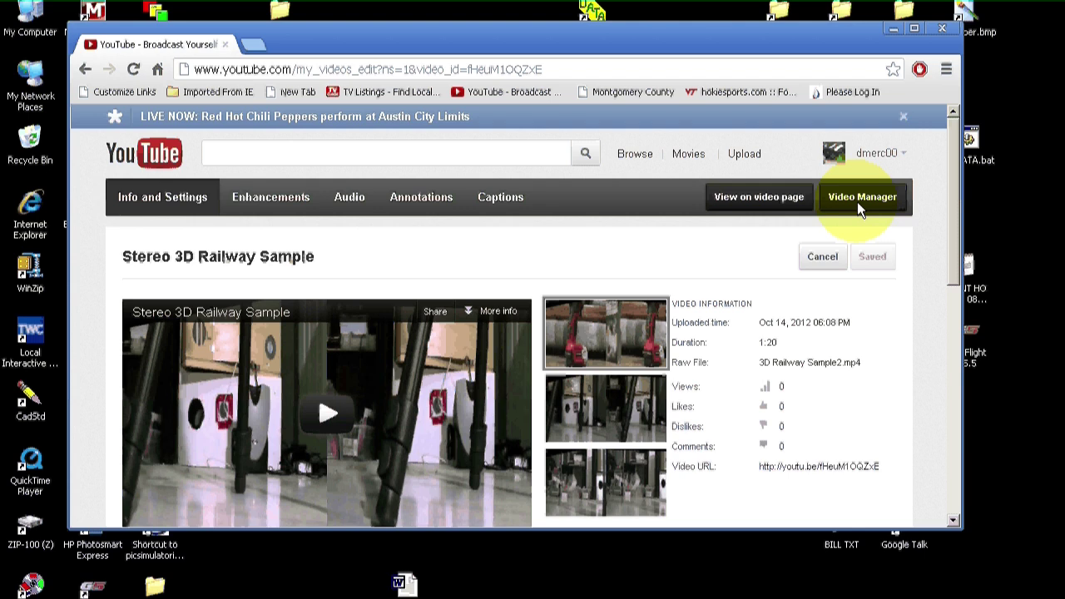
drag(954, 196, 954, 244)
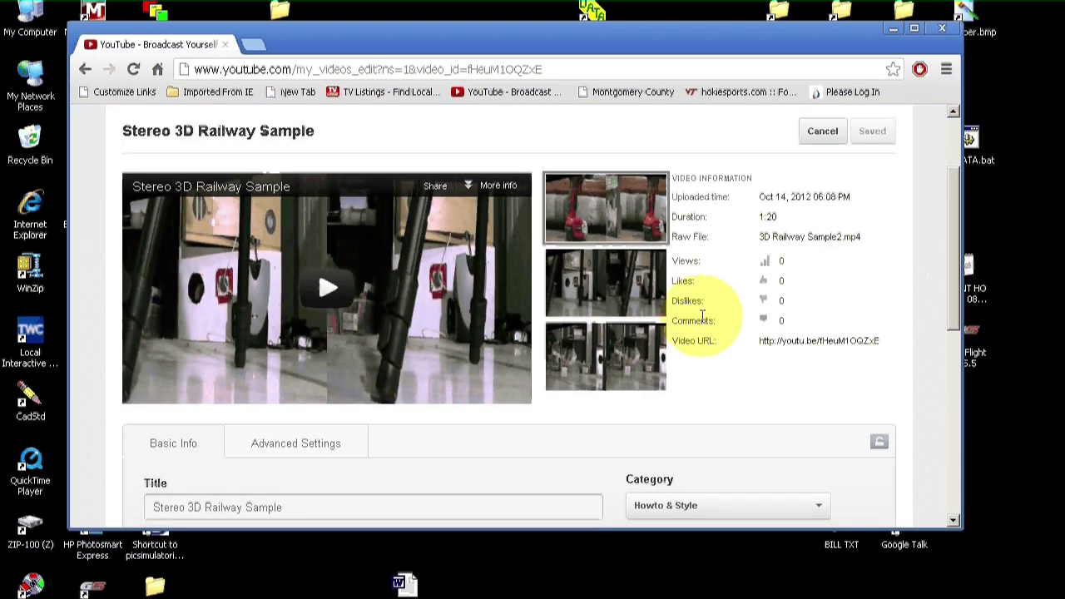
click(329, 299)
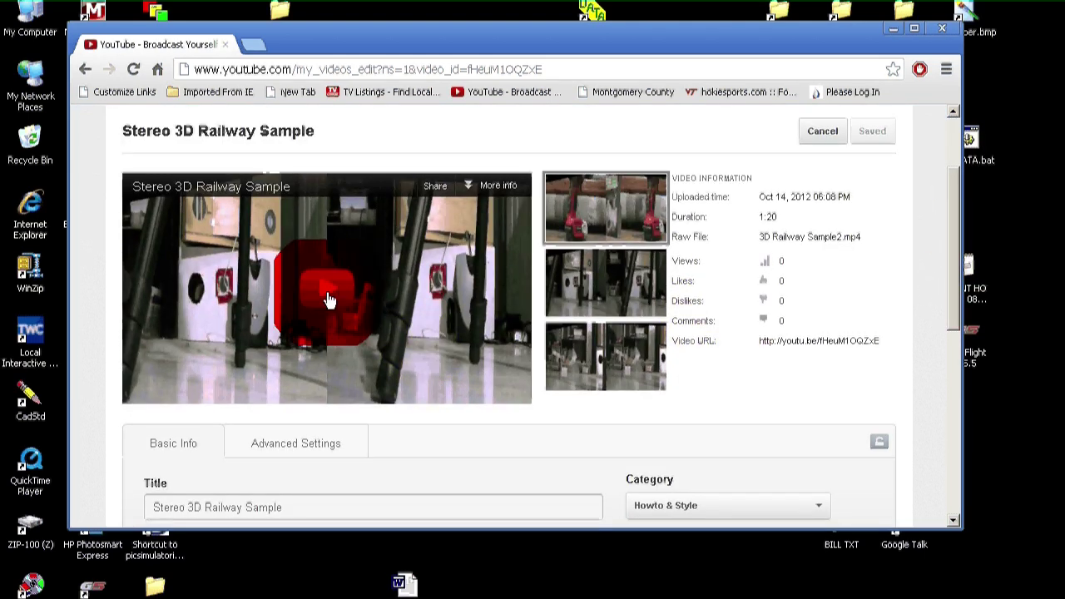
click(143, 392)
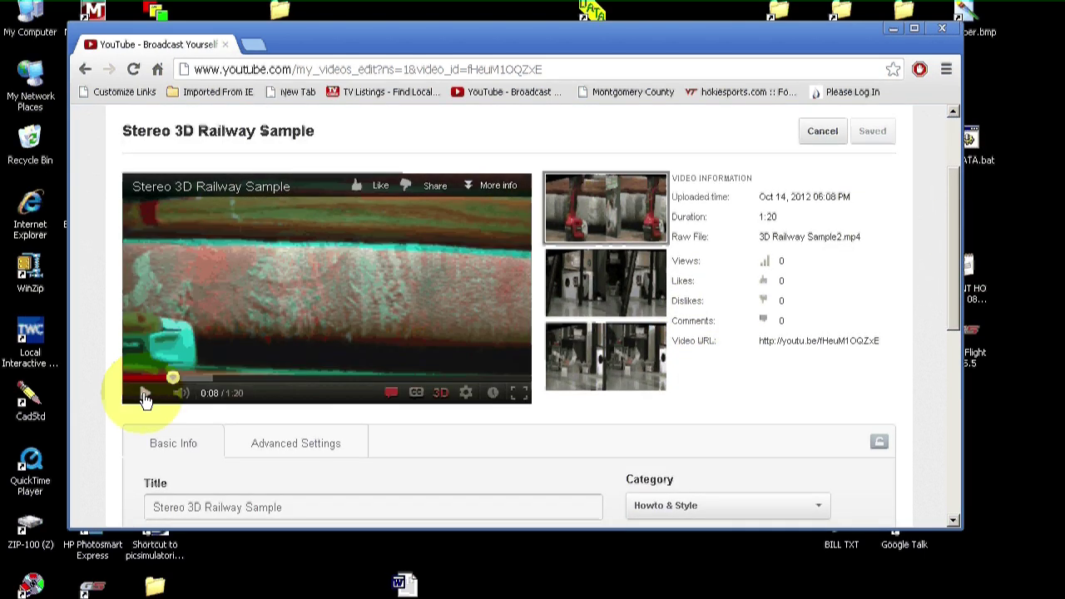
Switch the 3D viewing method to Red / Cyan anaglyph and resume playback
click(442, 395)
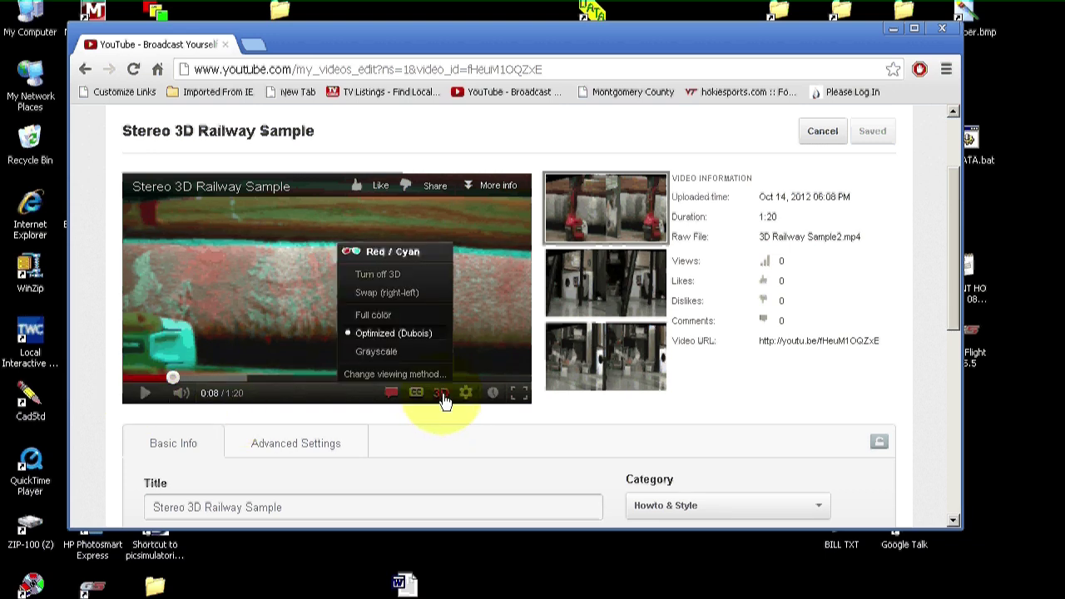
click(382, 253)
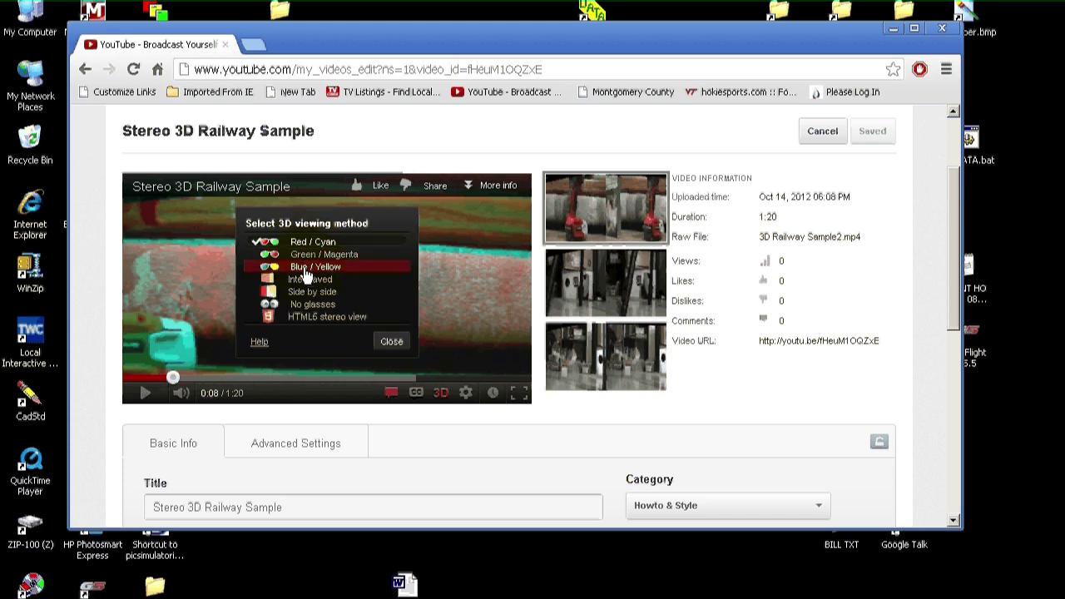
click(304, 242)
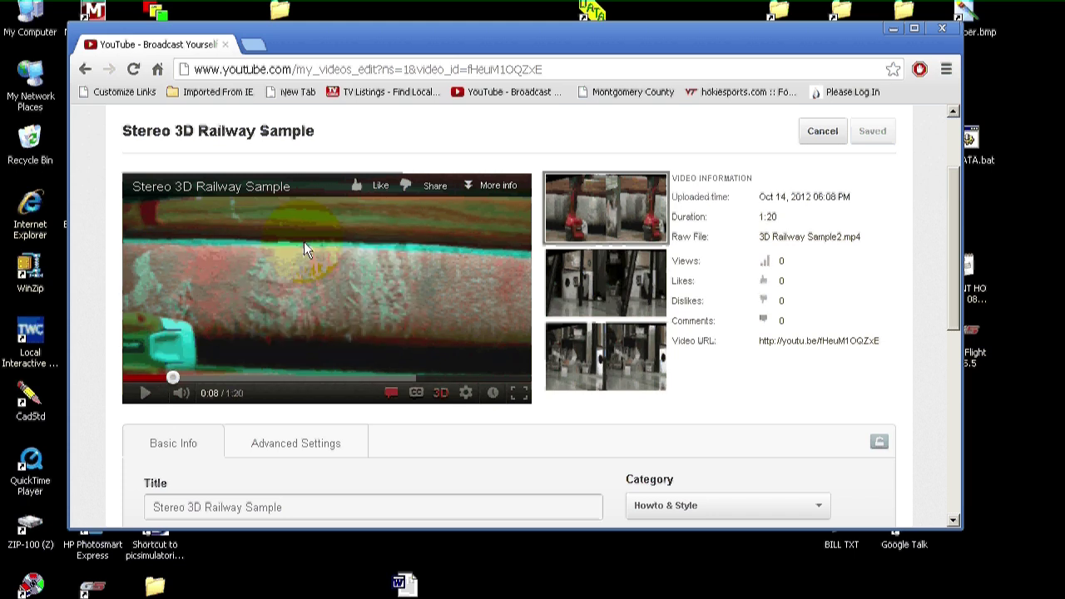
click(144, 397)
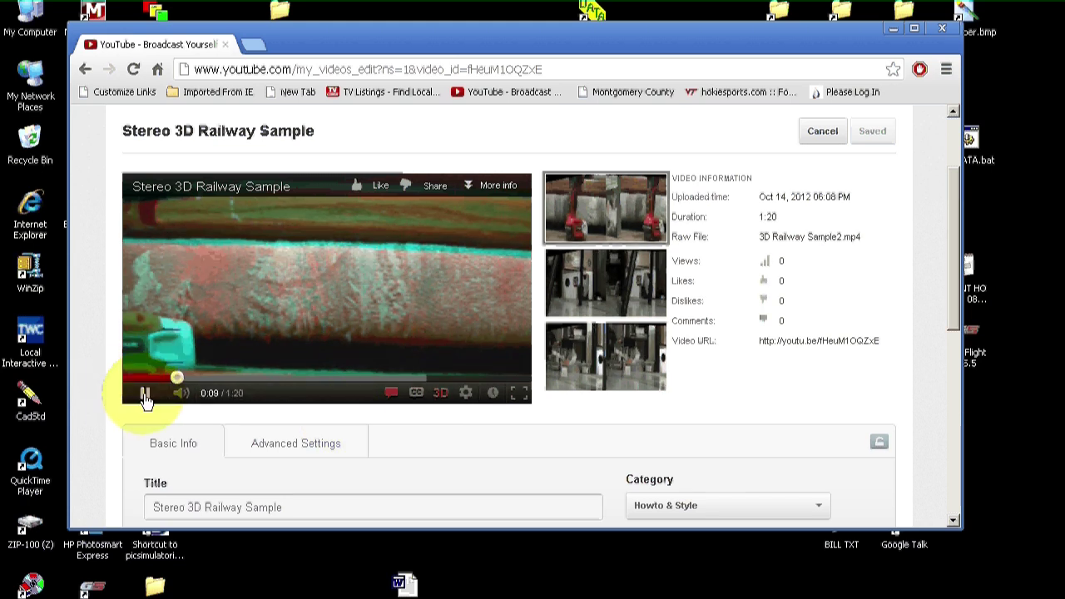